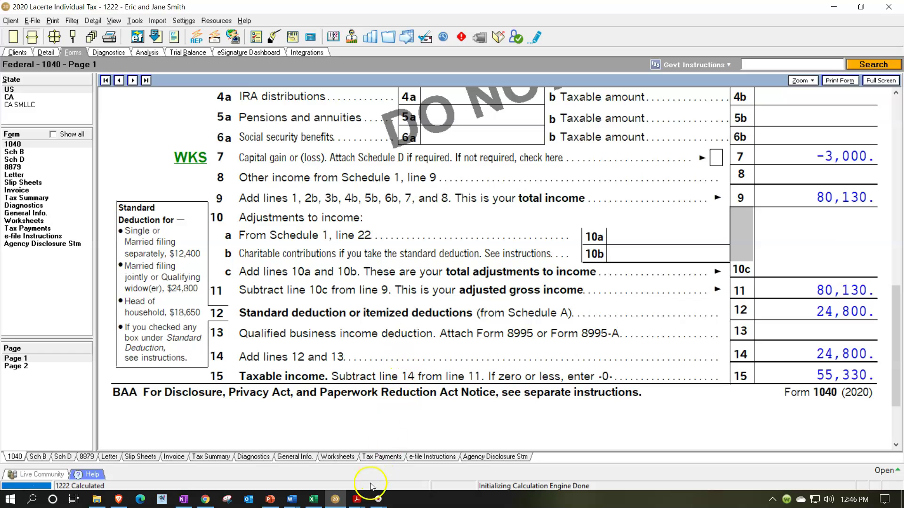
Step: Bring up the 1099g_20.pdf preview in Acrobat and look over the 1099-G recipient details
mouse_move(356, 499)
click(254, 447)
click(347, 305)
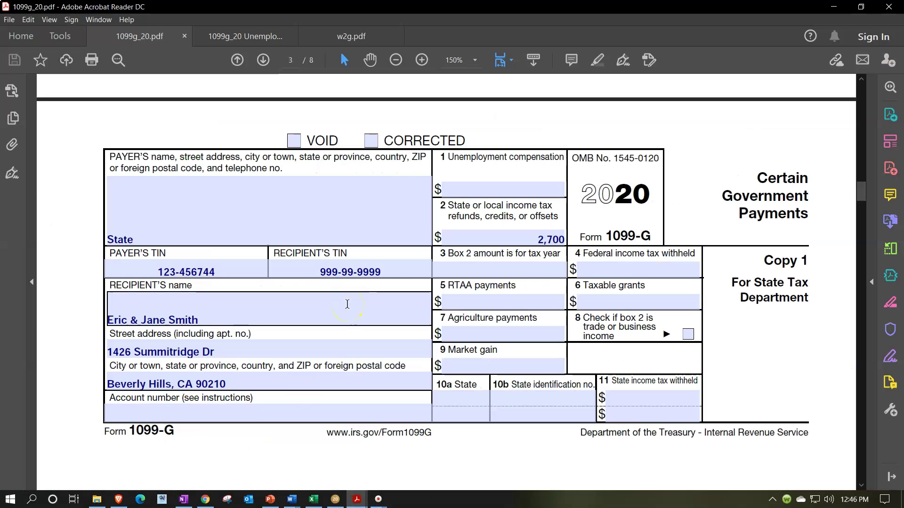
Step: Note the 1099-G's 2,700 state refund, then minimize Acrobat and go to Lacerte's Detail input screens
click(444, 287)
click(488, 249)
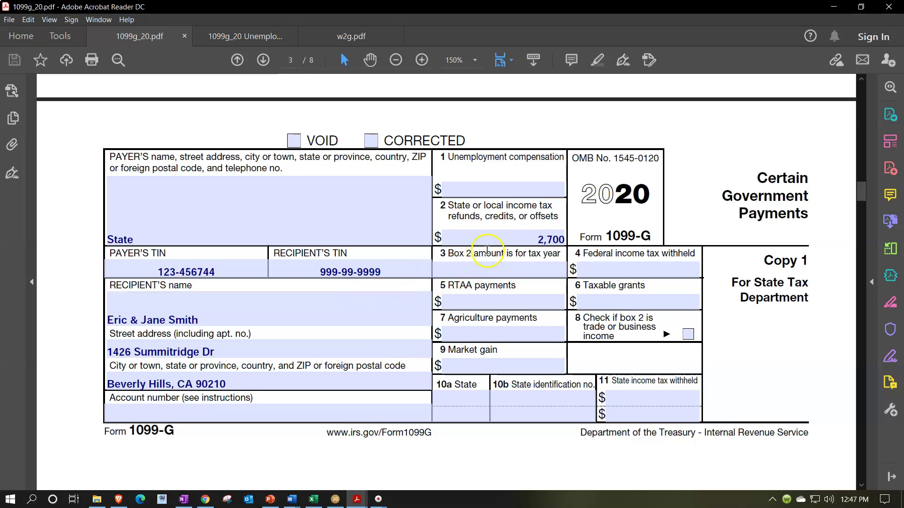
click(833, 6)
click(51, 54)
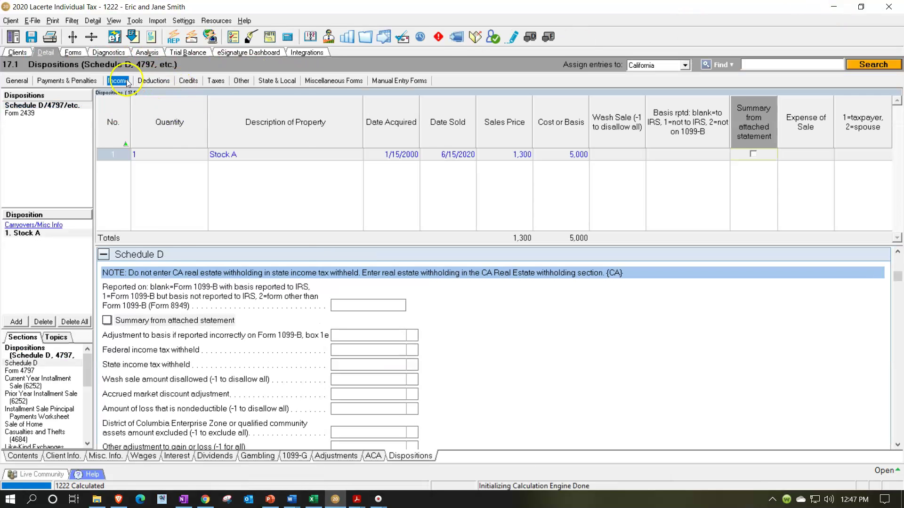
Step: Under Income > 14.2 State Tax Refunds, enter payer State with a 2,700 state refund
click(130, 81)
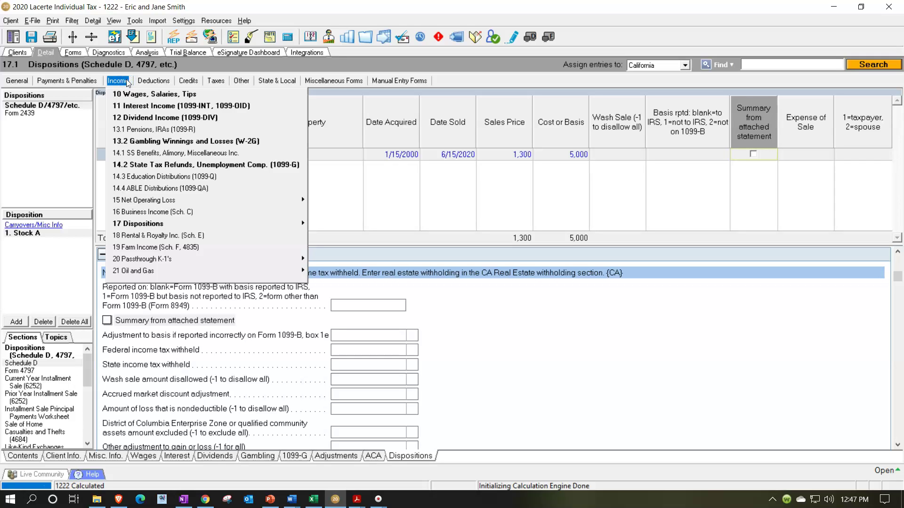
click(144, 164)
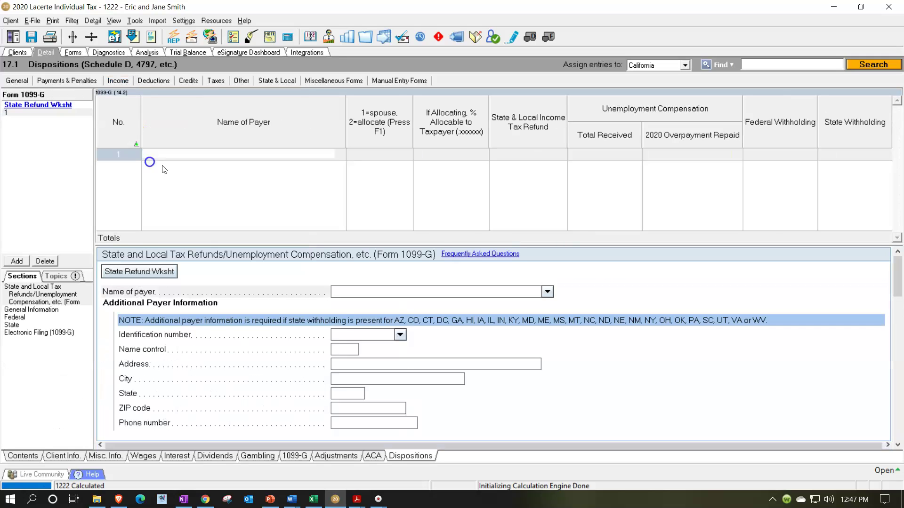
text(S)
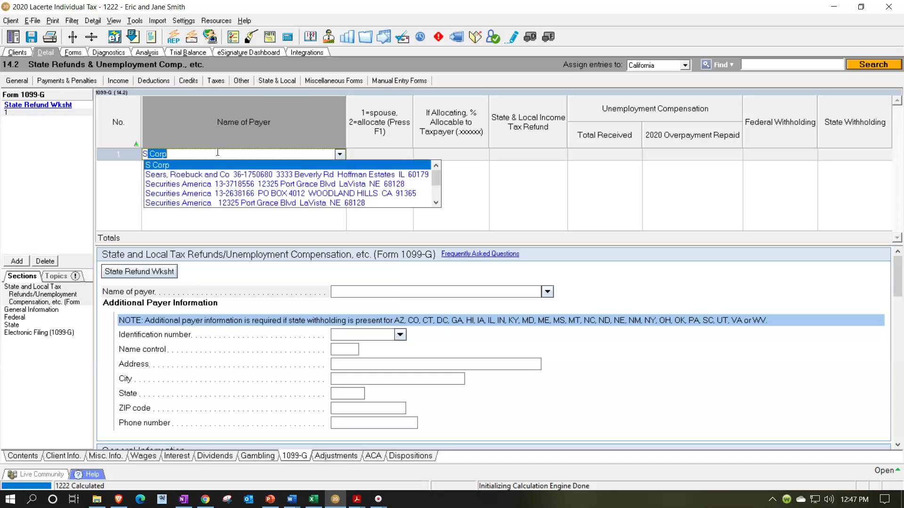
text(tate)
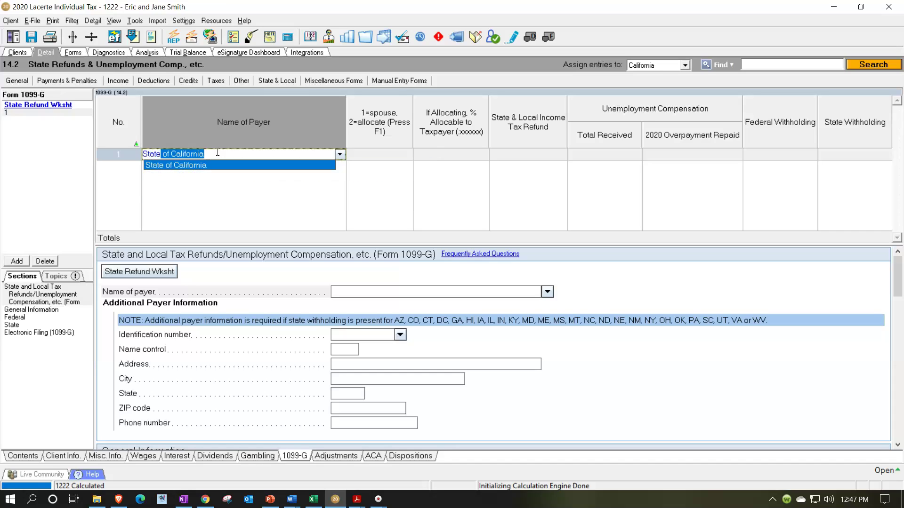
key(Tab)
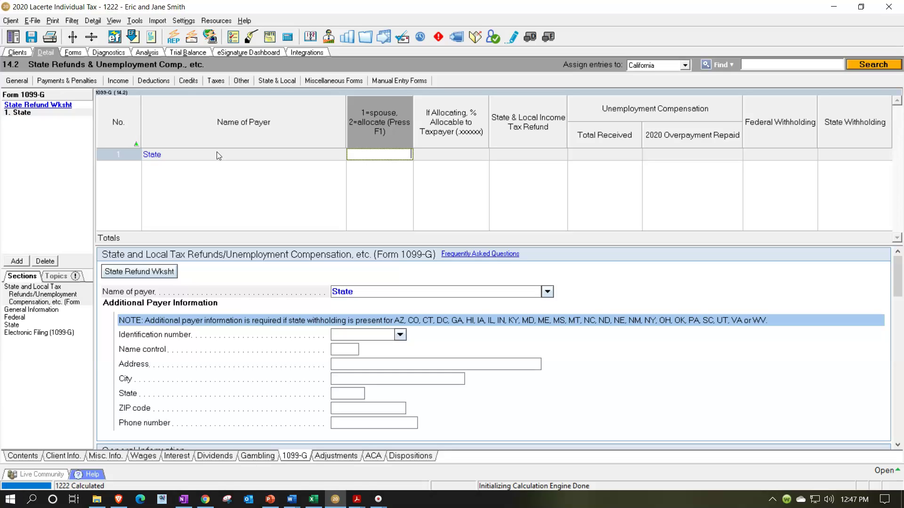
key(Tab)
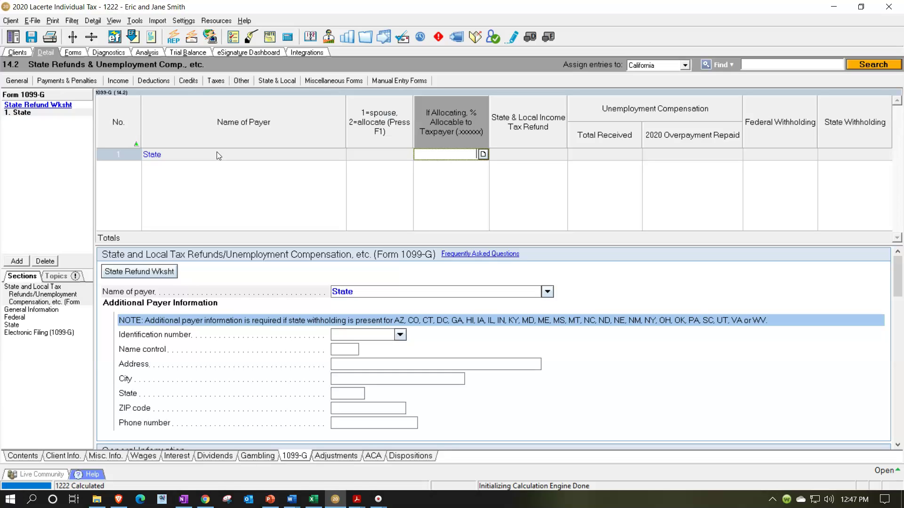
key(Tab)
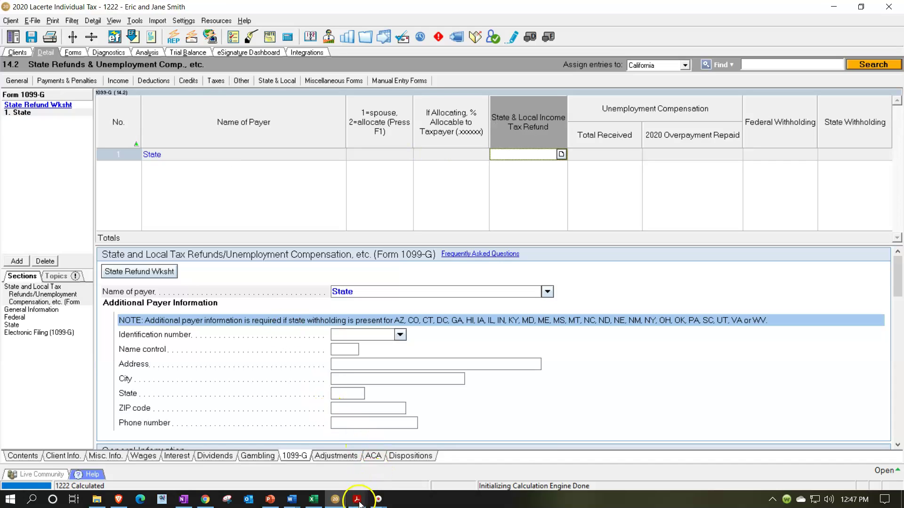
mouse_move(357, 499)
click(277, 461)
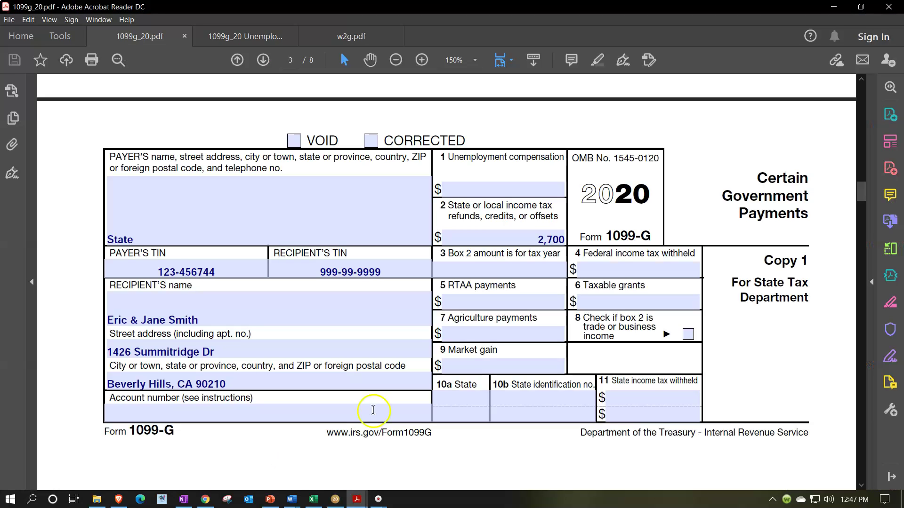
click(838, 9)
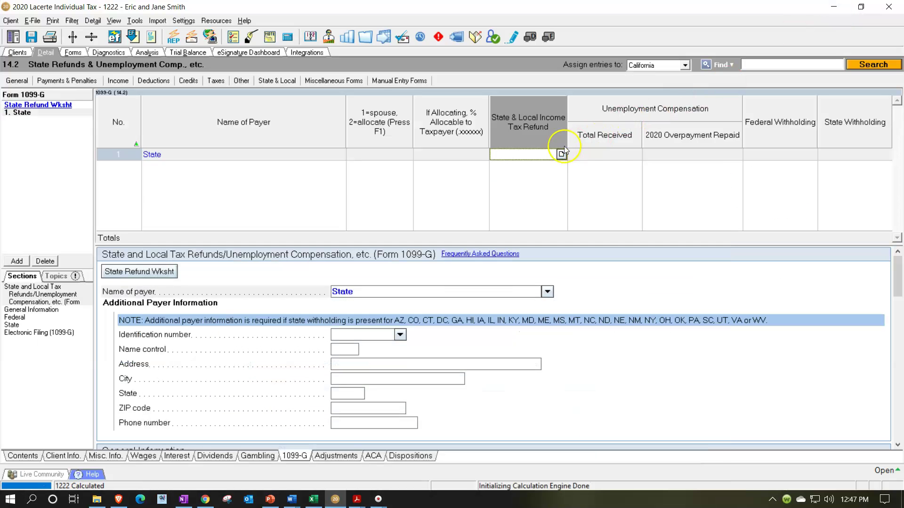
text(2700)
key(Tab)
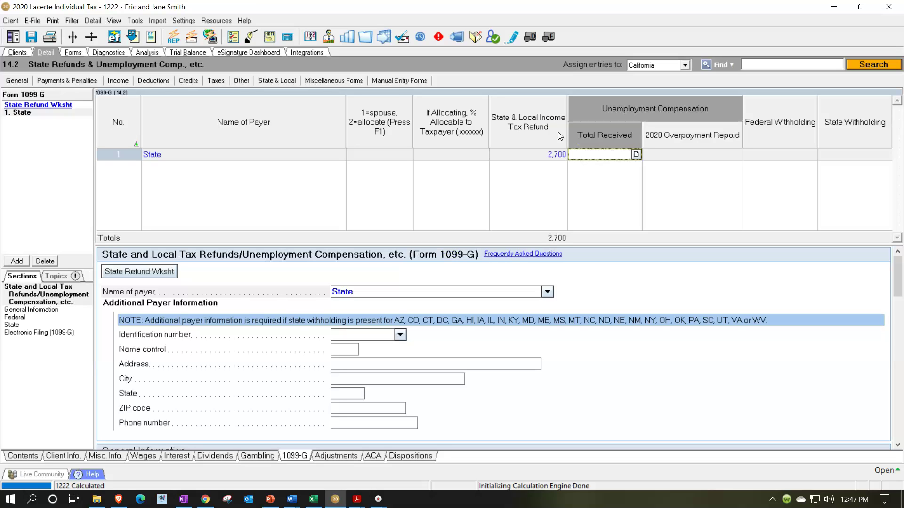
Step: Switch to the Forms view and dismiss the form status notice
click(73, 52)
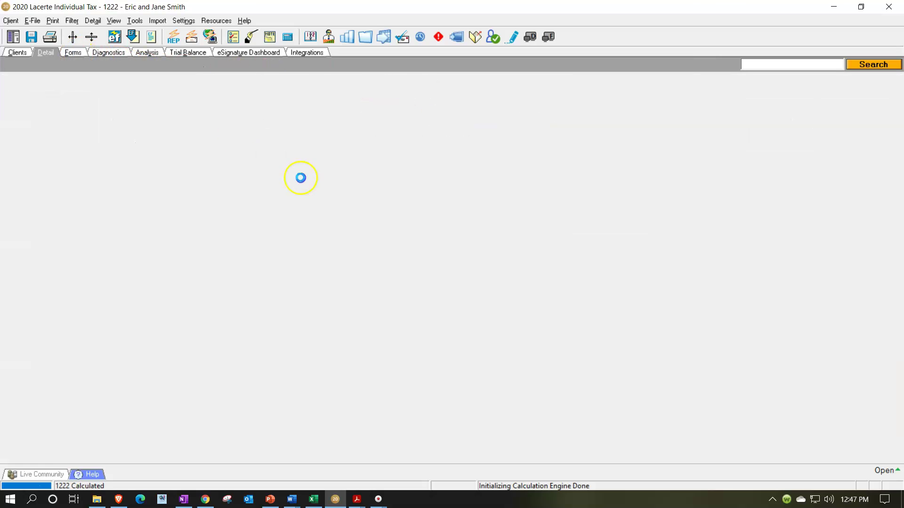
scroll(455, 294, up, 5)
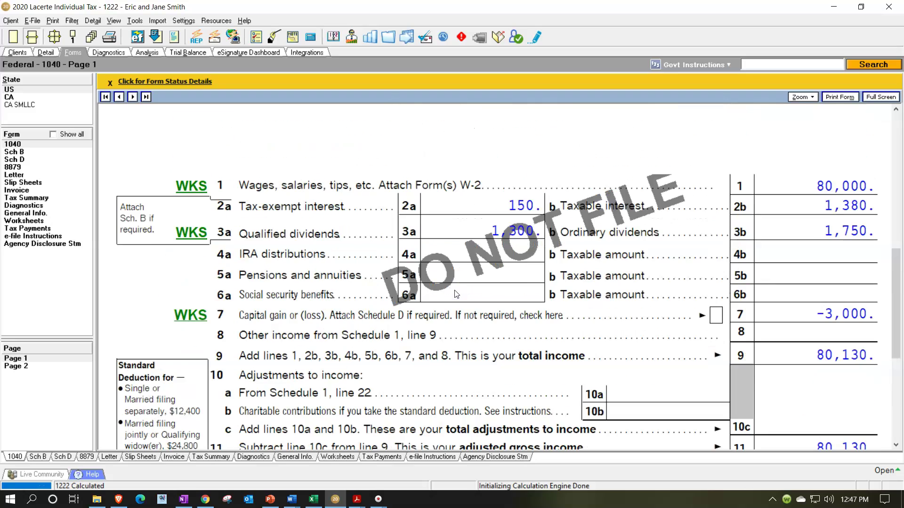
click(451, 283)
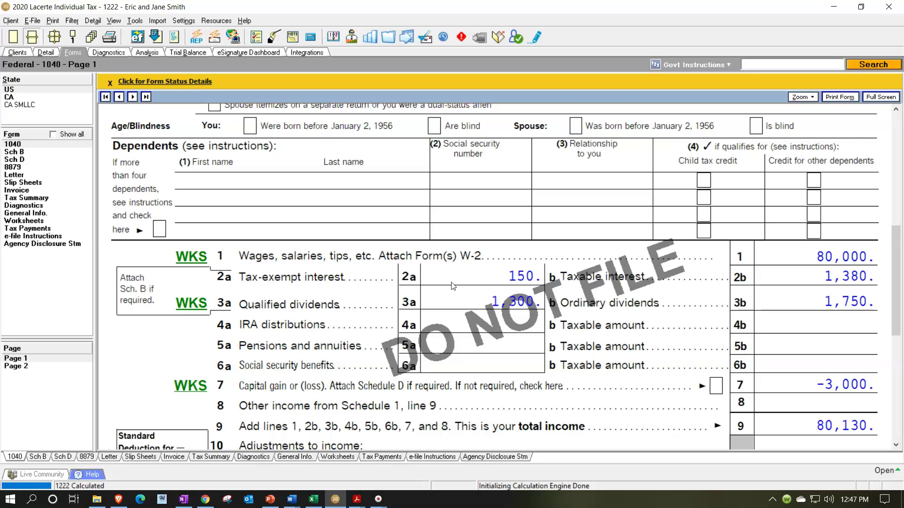
click(109, 83)
scroll(117, 90, down, 5)
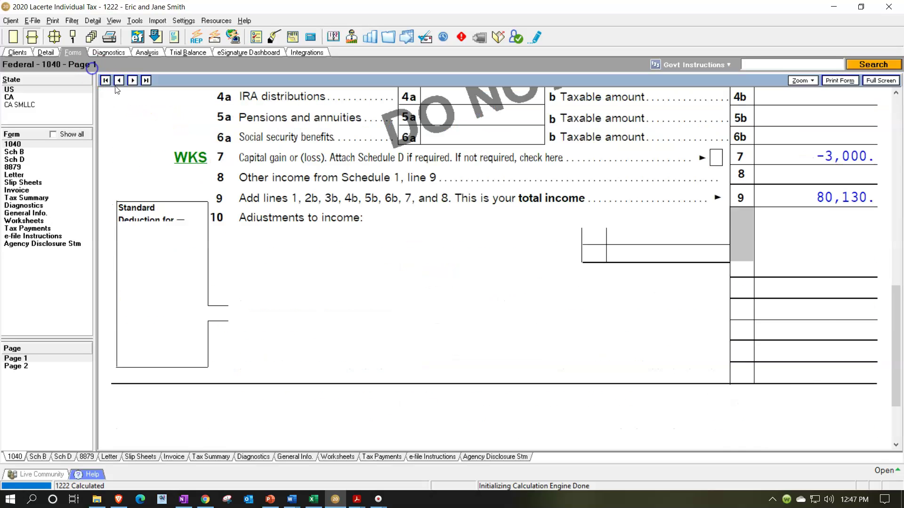
Step: Show all forms, mark Schedule 1 line 1 as reviewed, then restore the active-forms list
click(58, 136)
click(11, 168)
scroll(369, 242, up, 3)
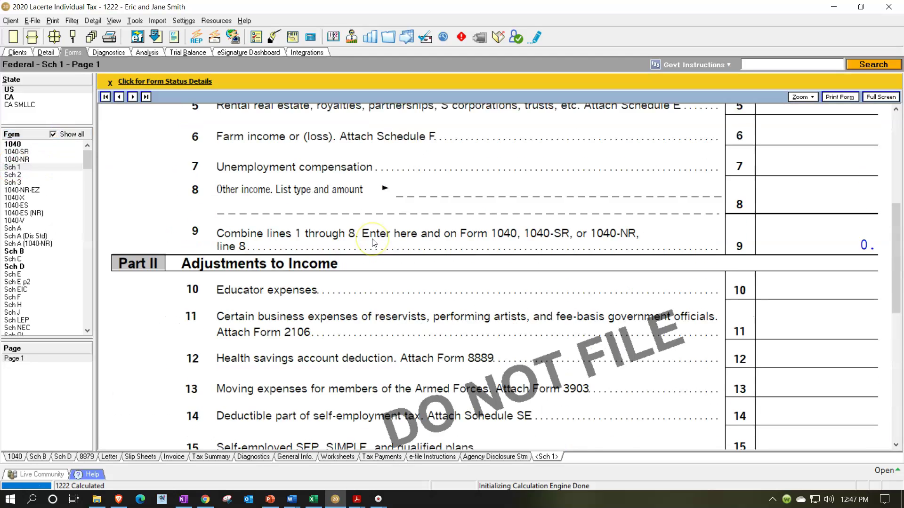
scroll(372, 242, up, 3)
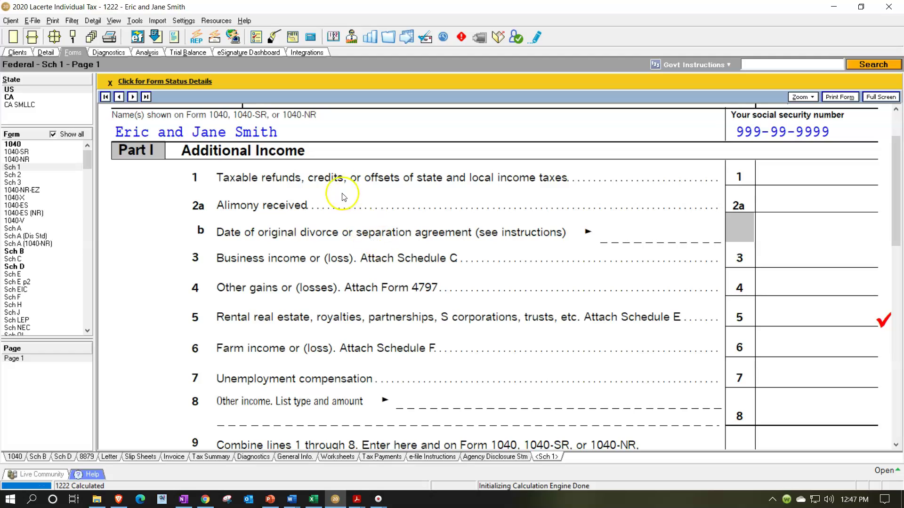
click(791, 177)
click(863, 319)
click(864, 319)
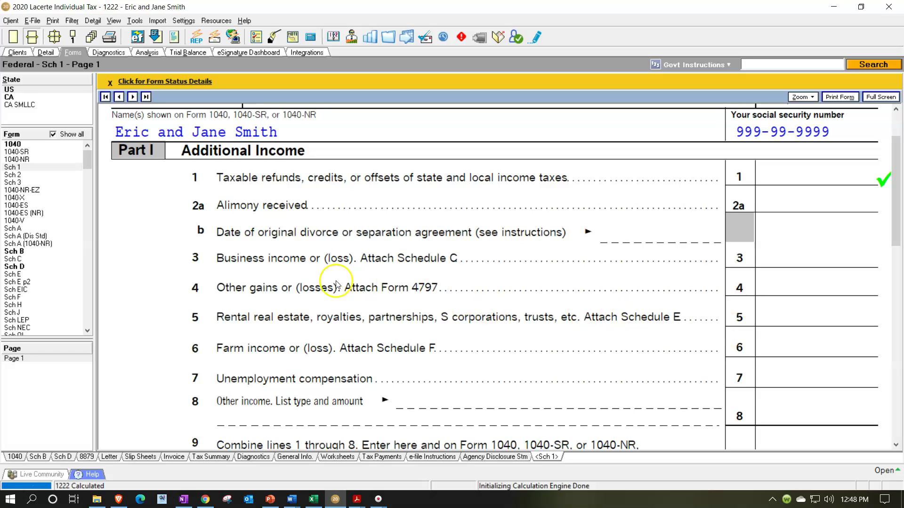
click(54, 134)
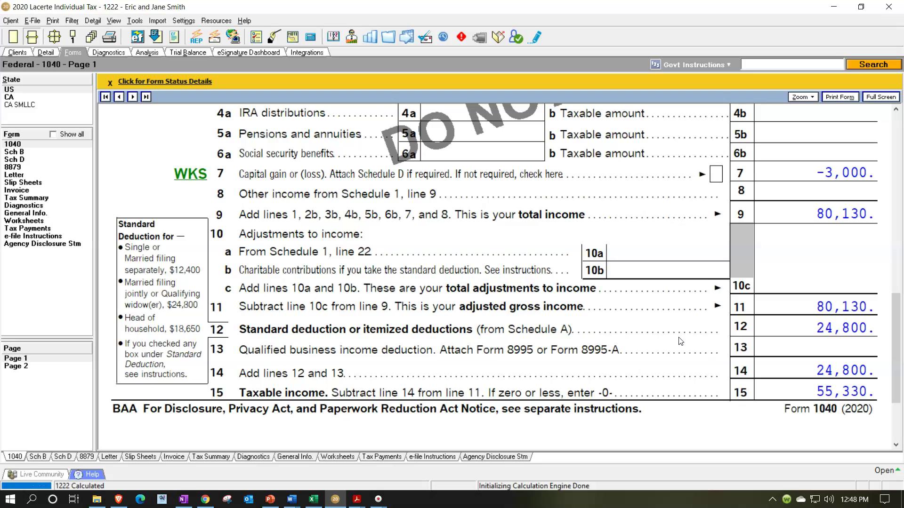
Step: In the Open Items Practice Prob One notes, add 'State refund. Did they itemize last year. It is not included in income at this time.'
click(296, 500)
click(341, 454)
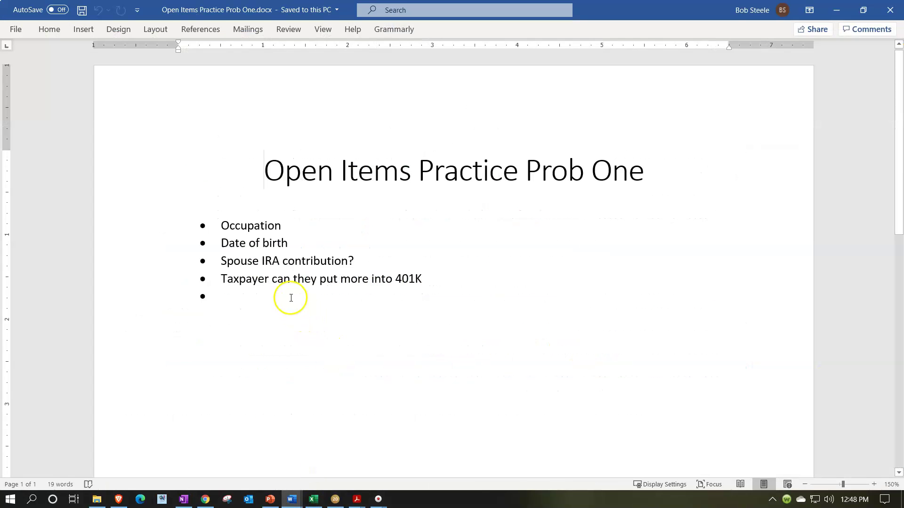
text(Sta)
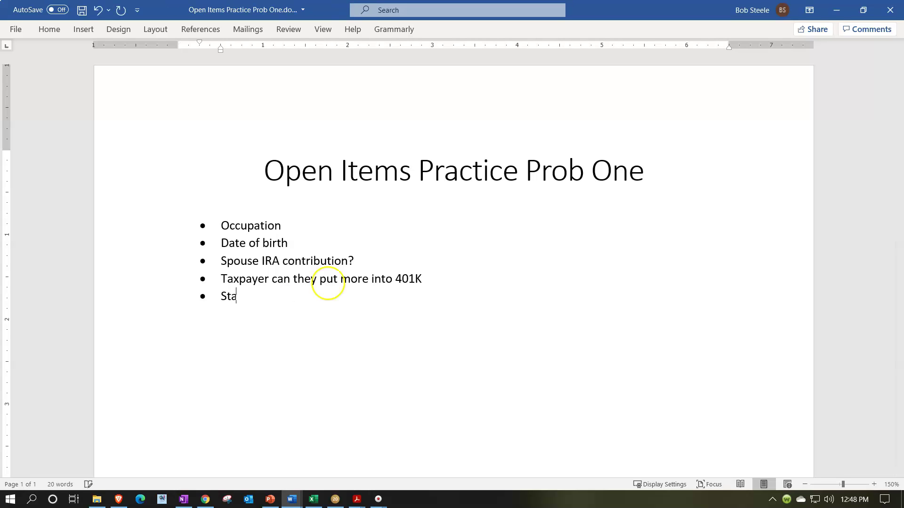
text(te refund. Di)
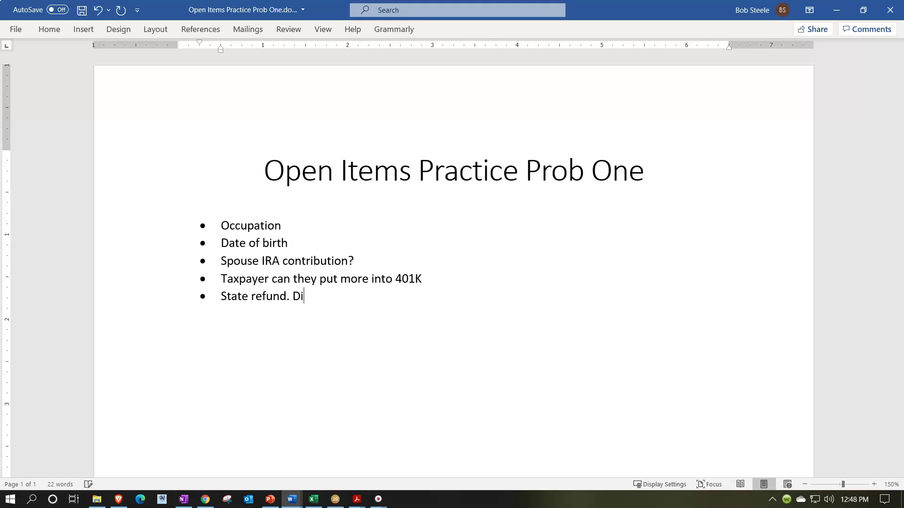
text(d they itemo)
key(BackSpace)
text(ize last year. )
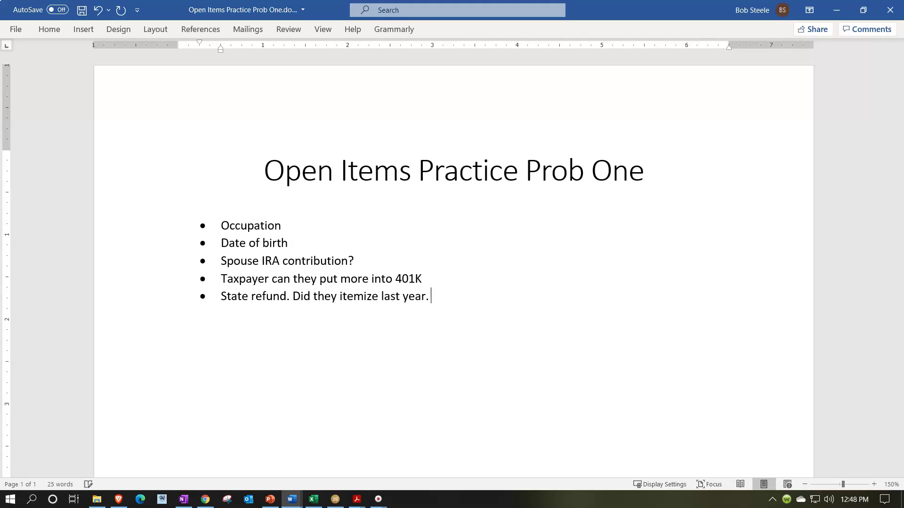
text(It is not included in)
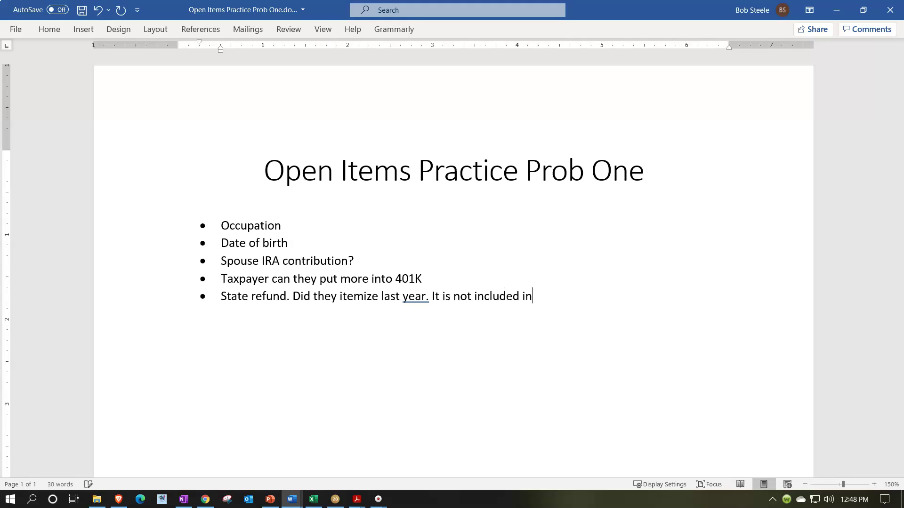
text( income at this time.)
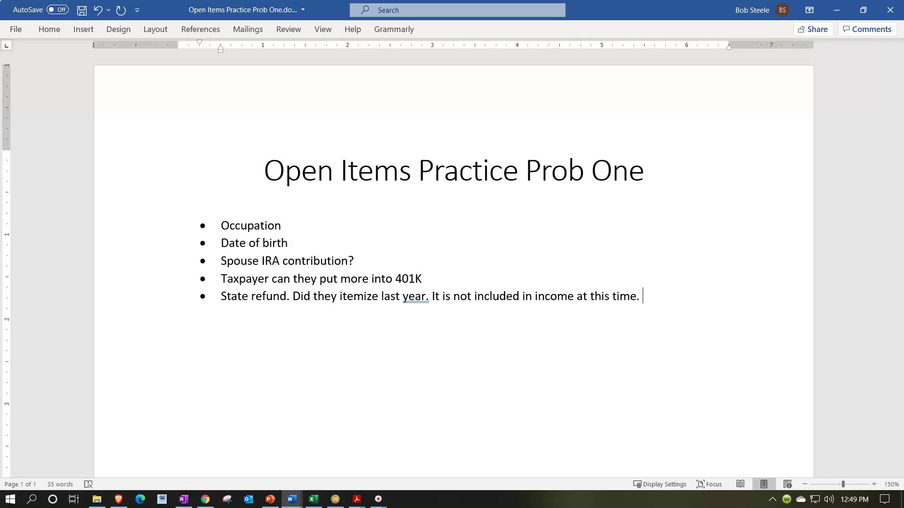
click(836, 8)
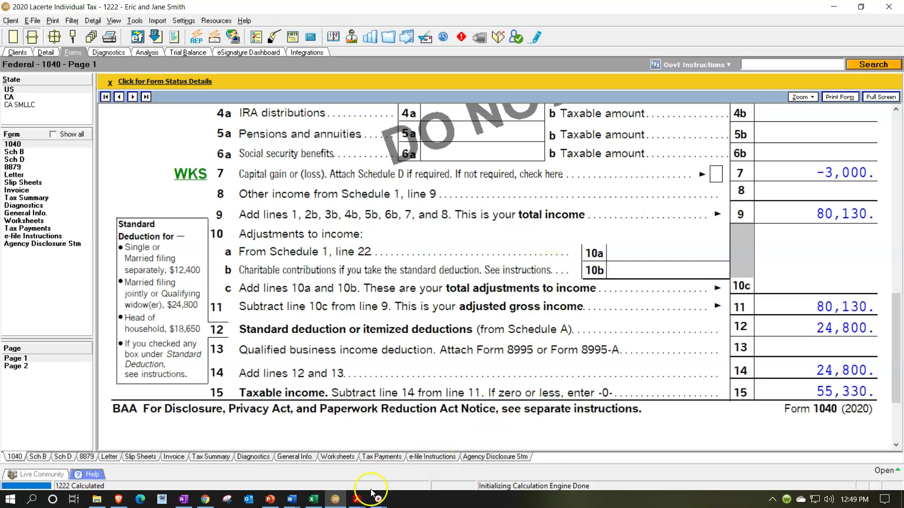
Step: Open the 1099g_20 Unemployment tab in Acrobat showing 300 of unemployment compensation
click(358, 499)
click(228, 448)
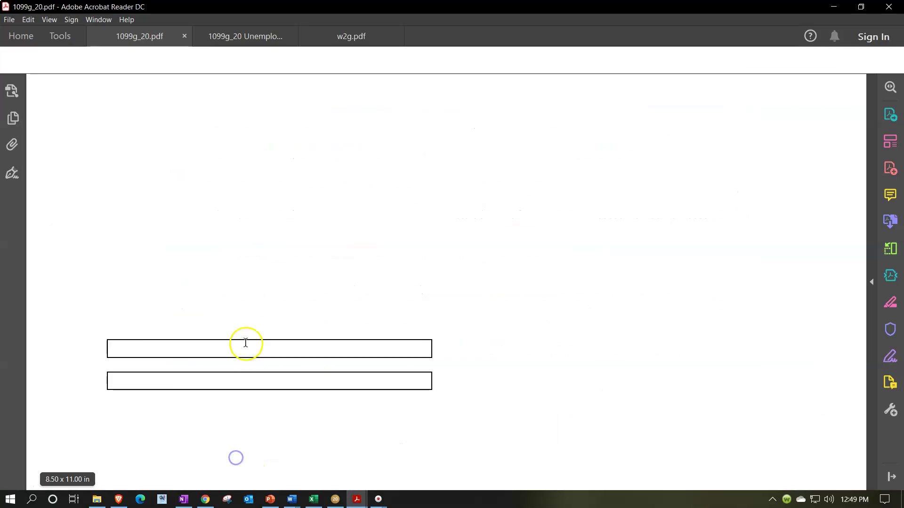
click(229, 37)
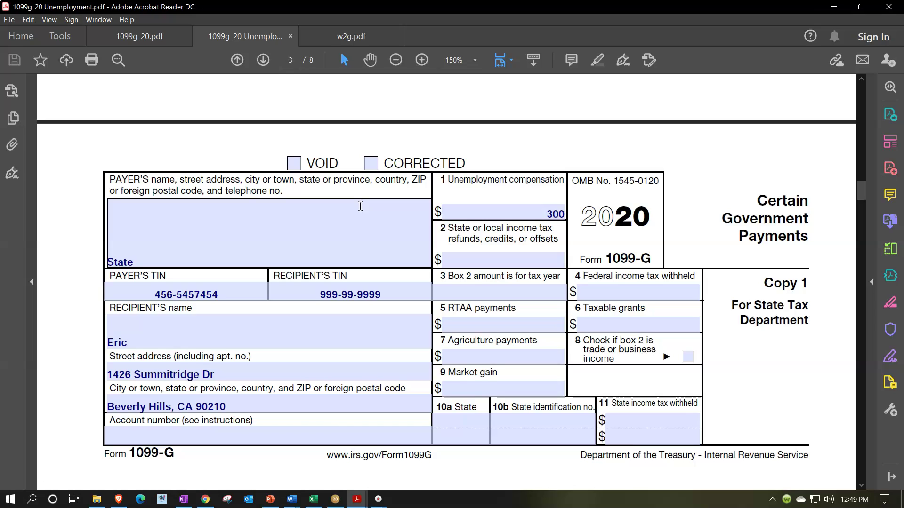
Step: Add a new 1099-G entry in Lacerte with State as the payer
click(335, 498)
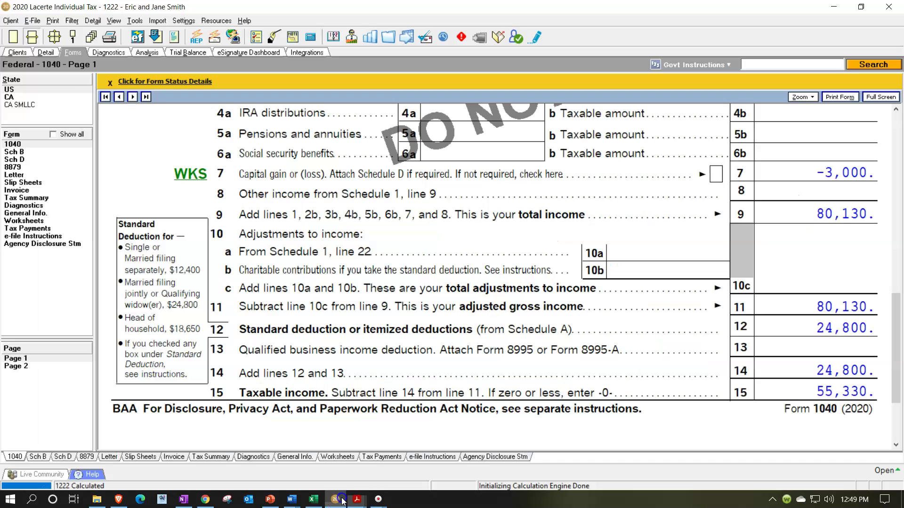
click(53, 52)
click(25, 262)
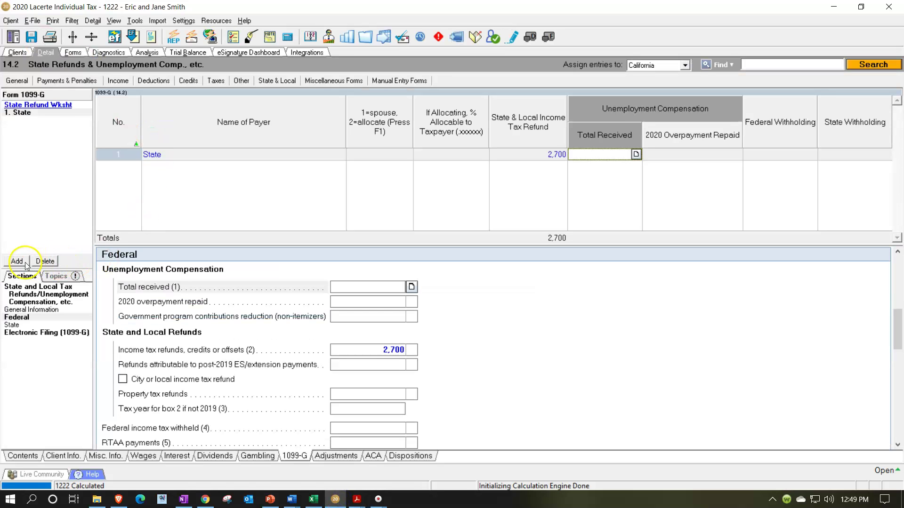
text(Stat)
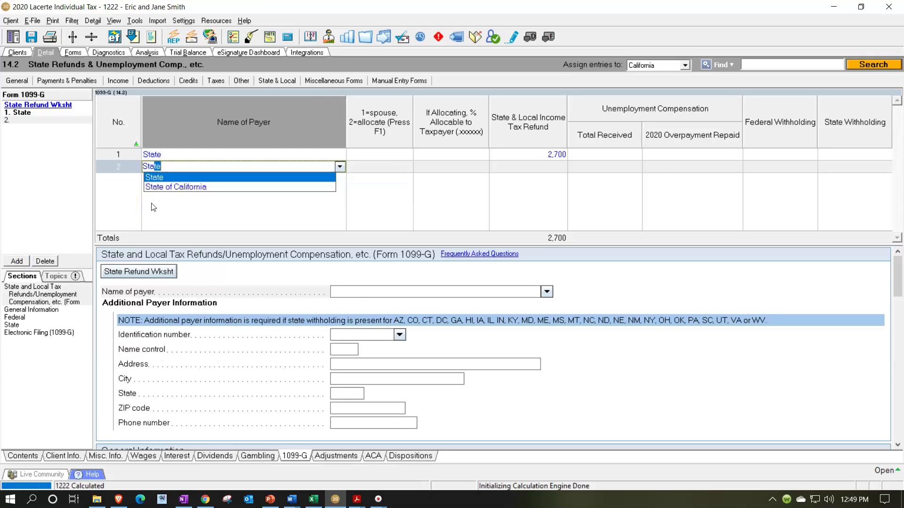
text(e)
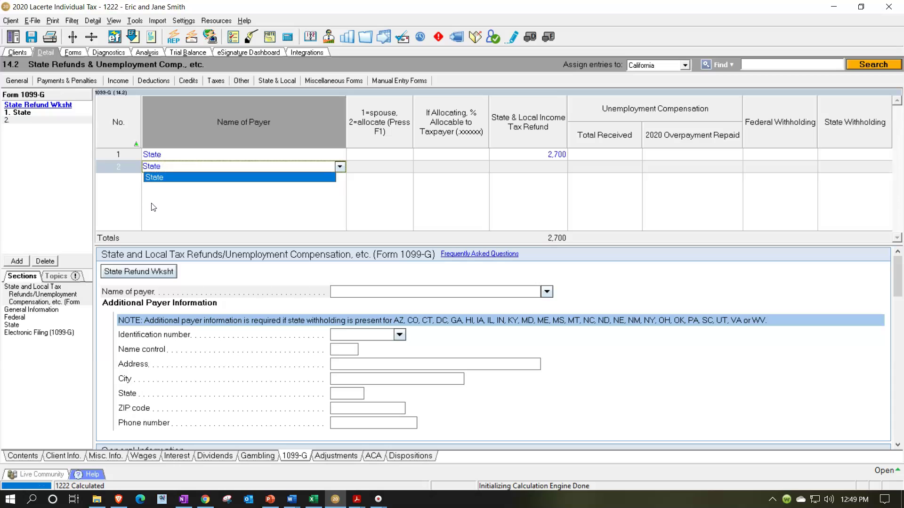
key(Tab)
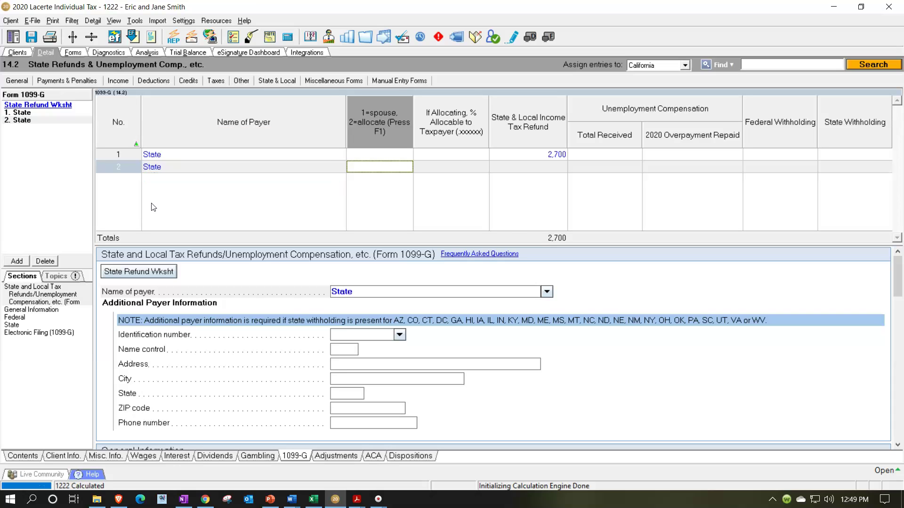
Step: Enter 300 as the unemployment Total Received, checking it against the 1099-G PDF
click(597, 168)
click(334, 499)
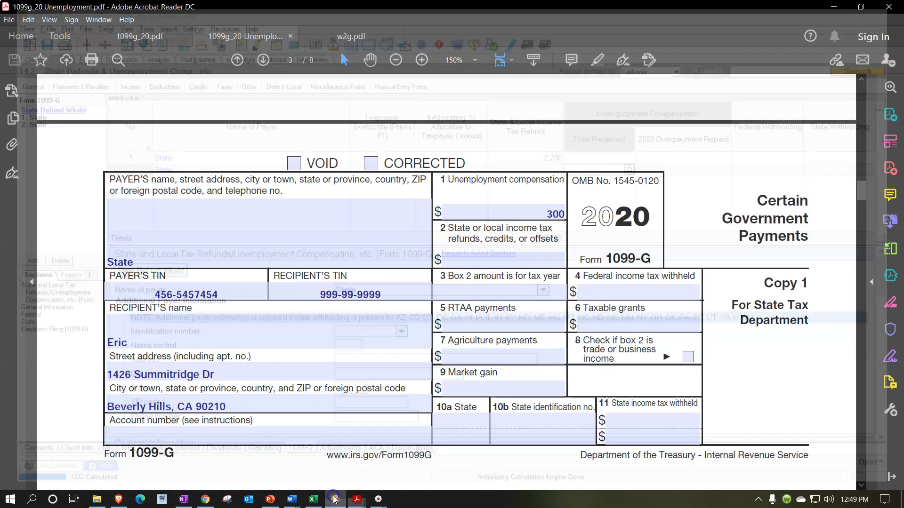
click(334, 499)
text(300)
key(Tab)
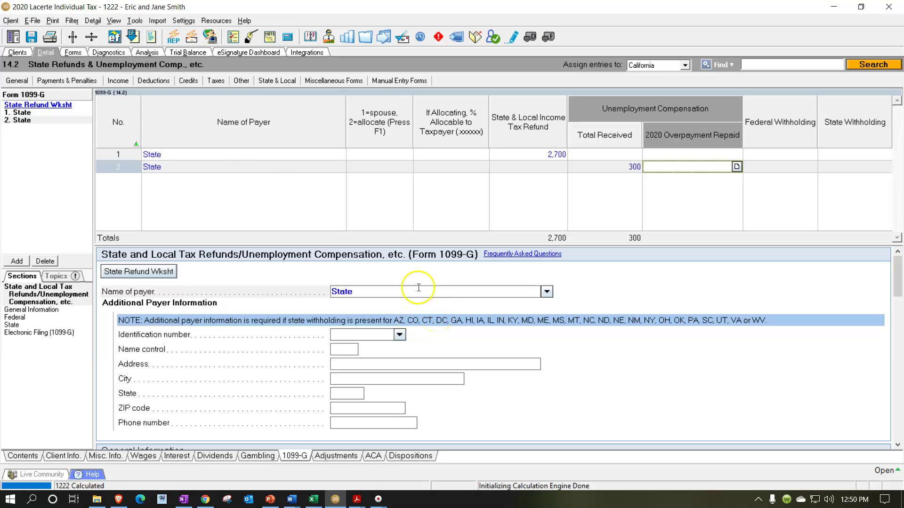
click(76, 53)
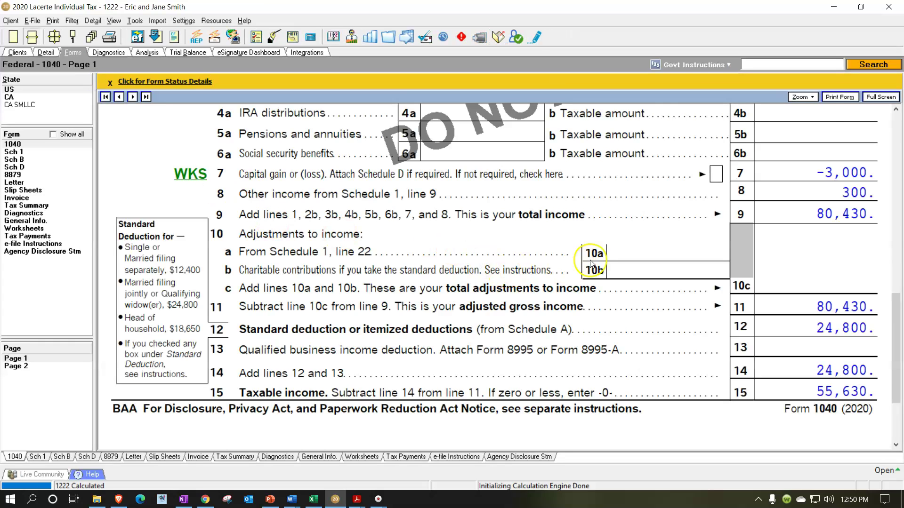
Step: Mark Schedule 1 line 7's 300 unemployment amount as reviewed, then return to Form 1040
scroll(595, 258, up, 3)
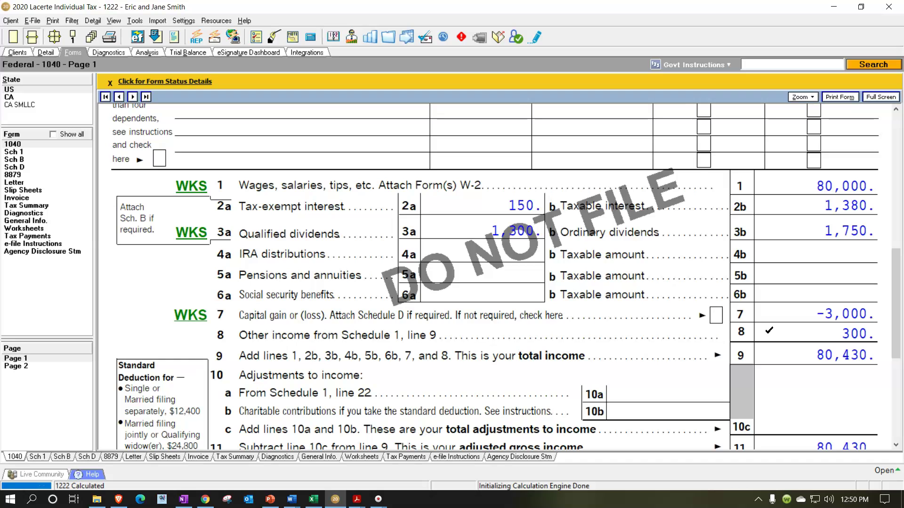
click(36, 155)
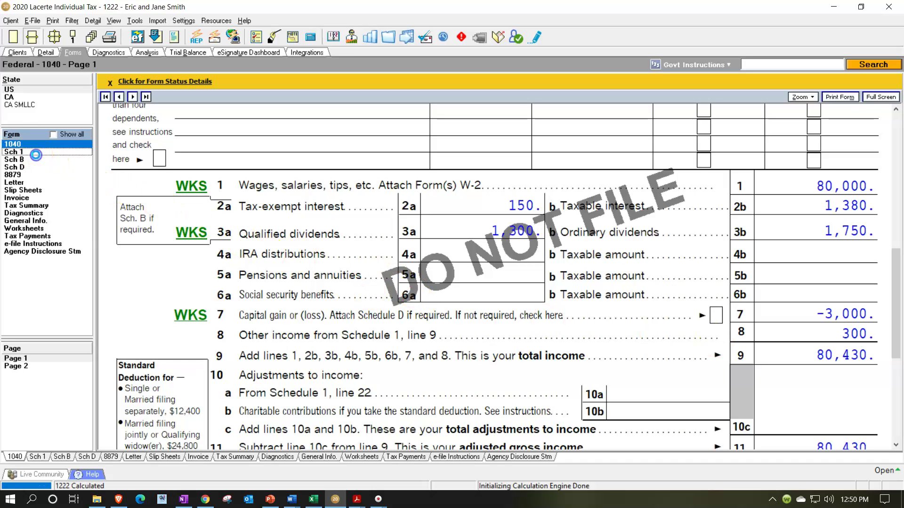
scroll(212, 263, up, 10)
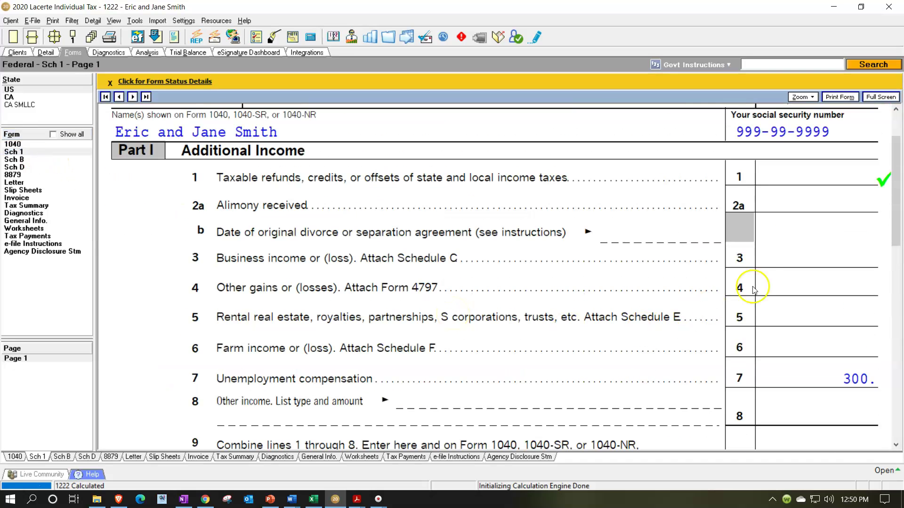
click(828, 376)
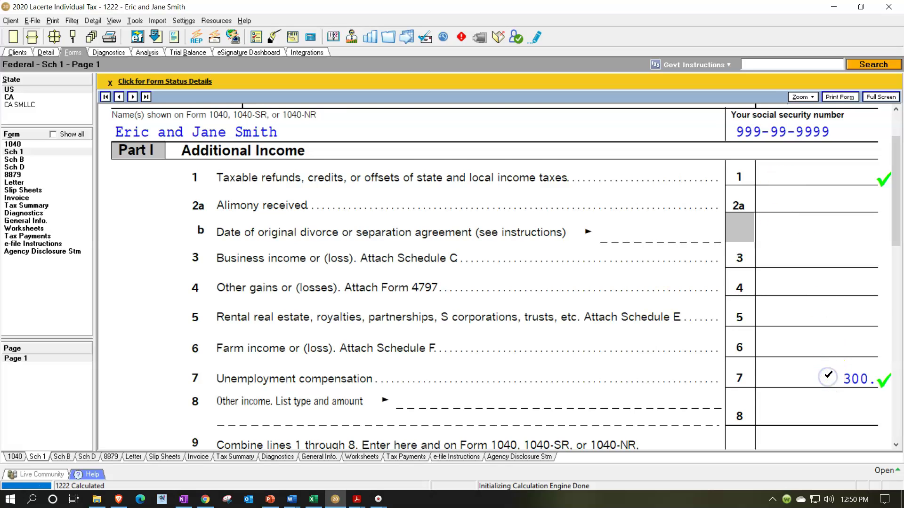
scroll(828, 375, down, 3)
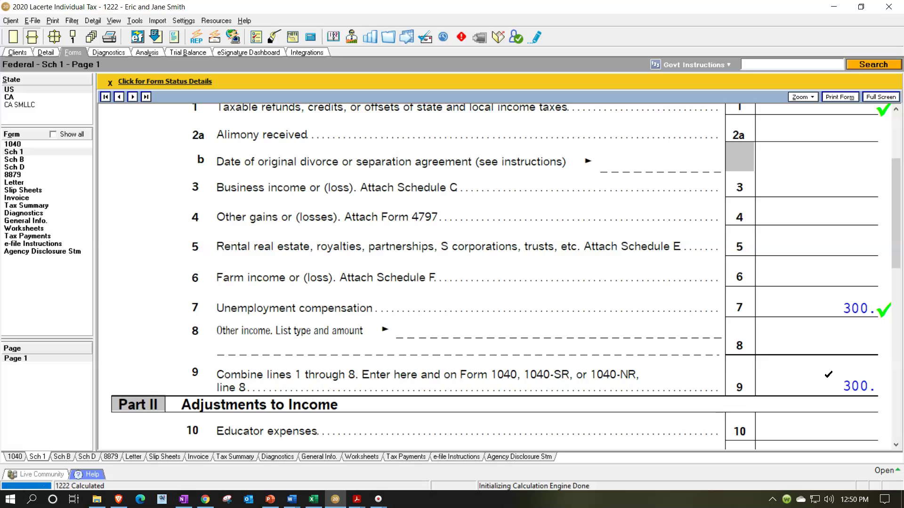
click(14, 145)
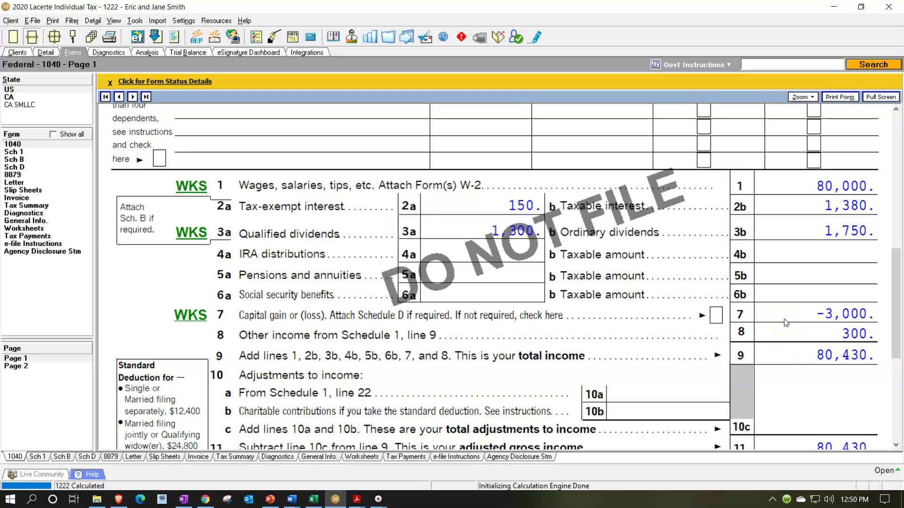
click(31, 37)
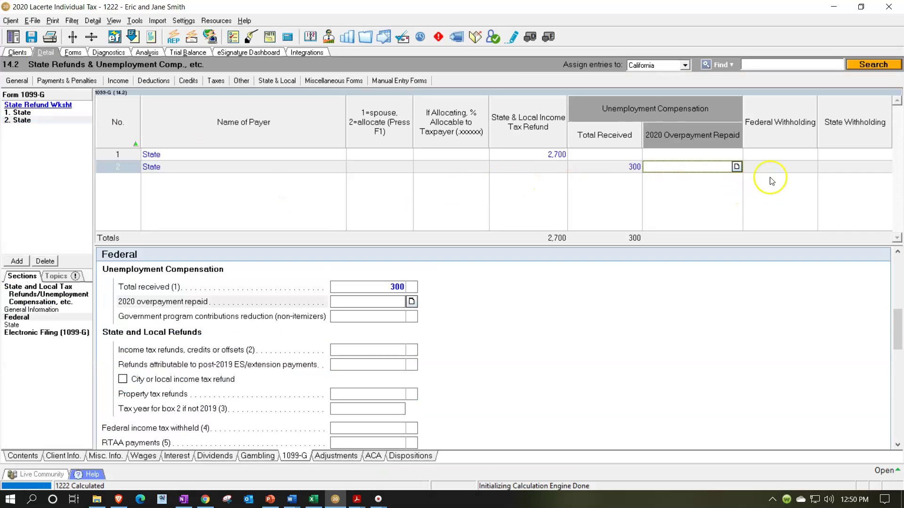
click(74, 52)
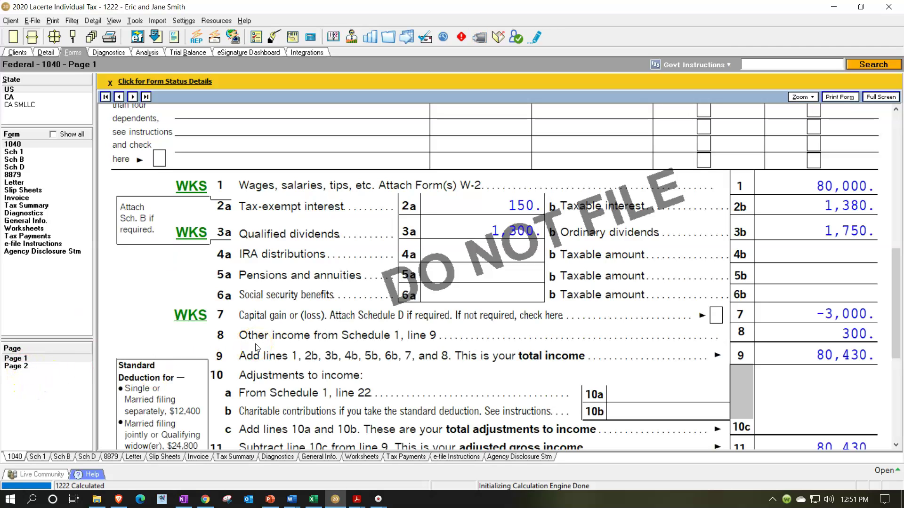
Step: Bring up the w2g.pdf tab showing San Manuel Casino's 600 gambling winnings
click(356, 499)
click(243, 461)
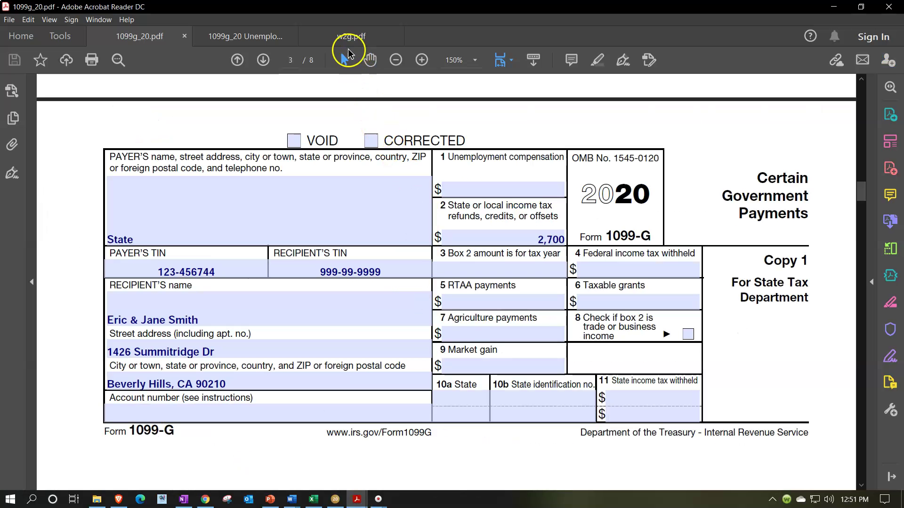
click(344, 35)
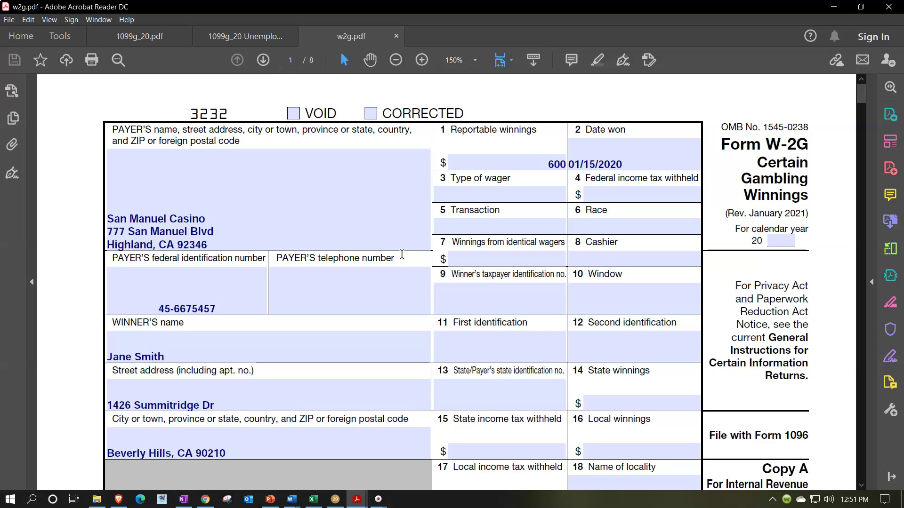
Step: Review the W-2G boxes, including box 13's state ID and box 3's Type of wager
click(487, 272)
click(550, 276)
click(566, 207)
click(484, 391)
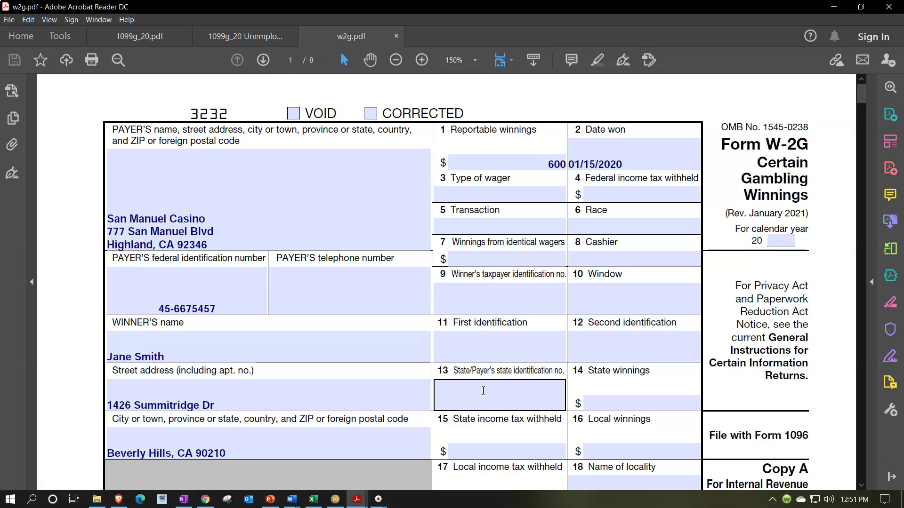
click(521, 276)
click(549, 200)
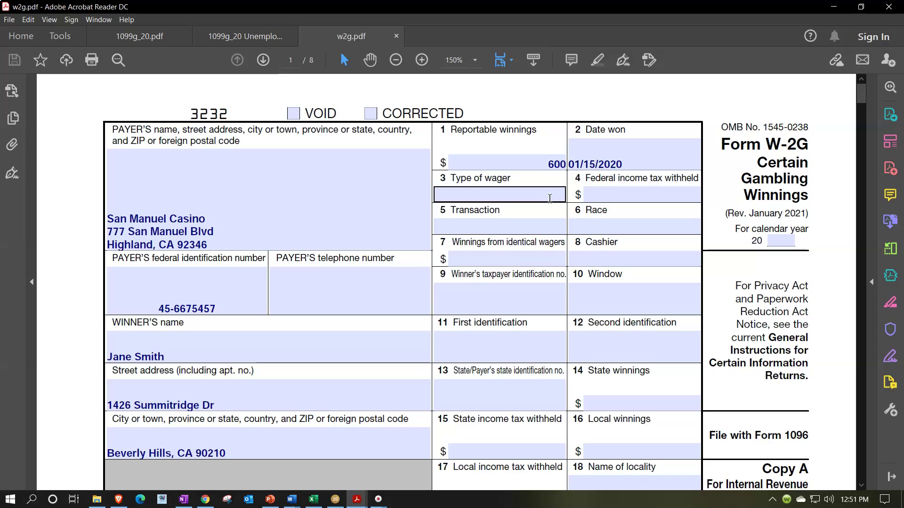
click(724, 208)
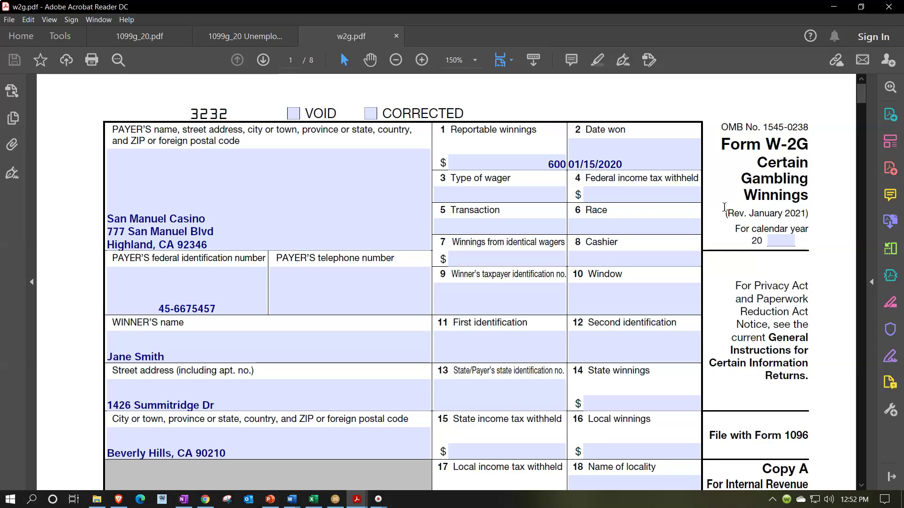
Step: Check the Race box, wager type and payer phone fields, then return to Lacerte's Form 1040
click(624, 226)
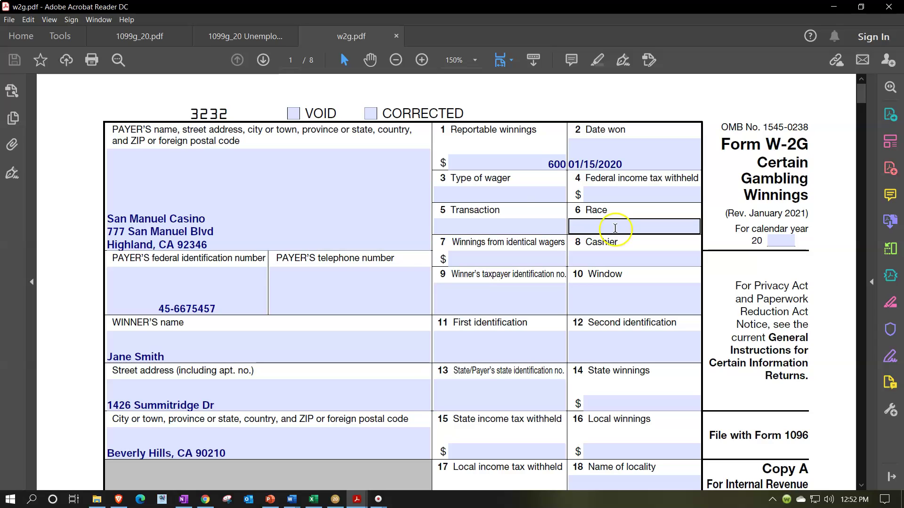
click(504, 197)
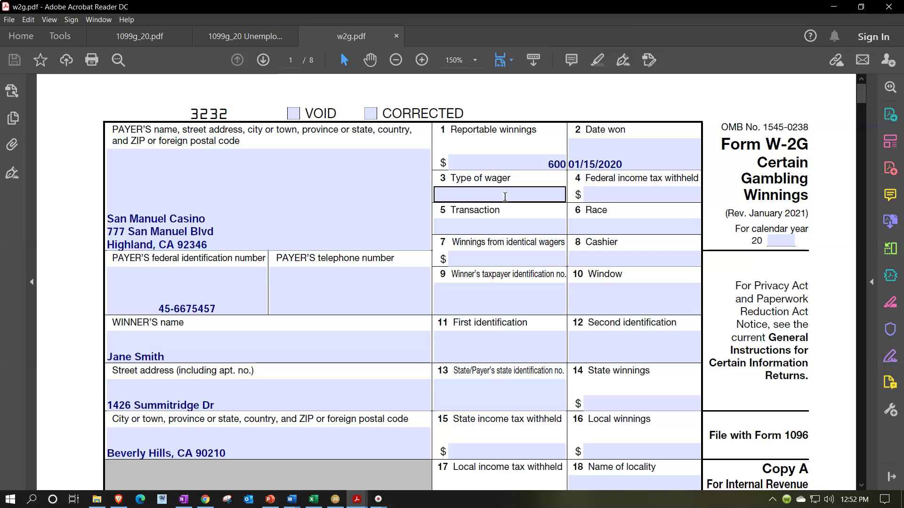
click(426, 293)
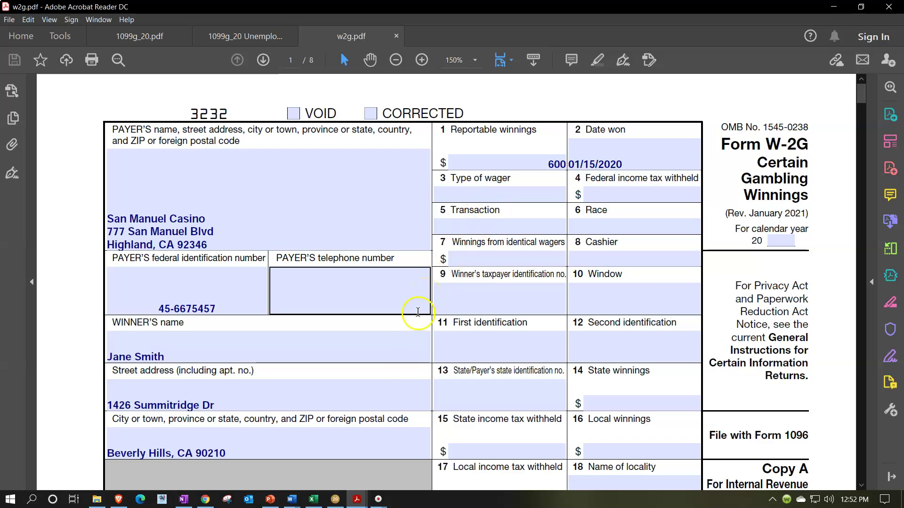
click(333, 470)
click(336, 499)
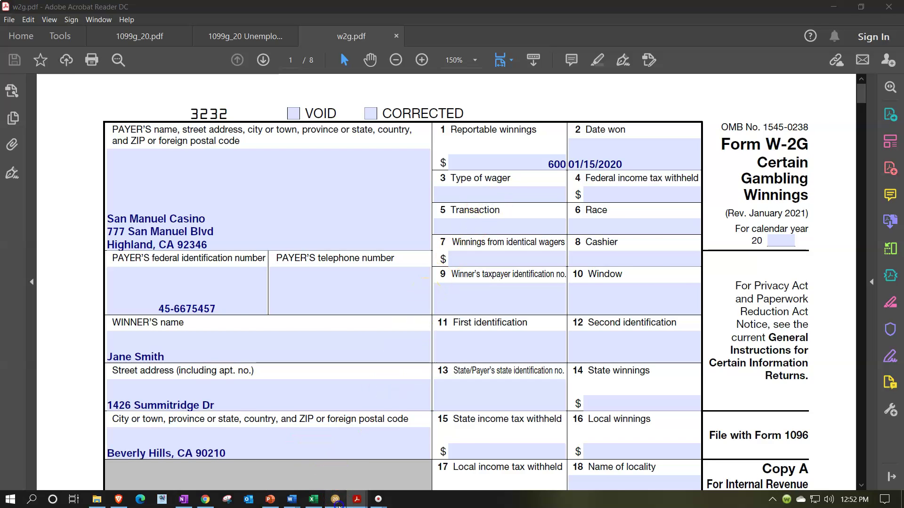
scroll(596, 305, down, 3)
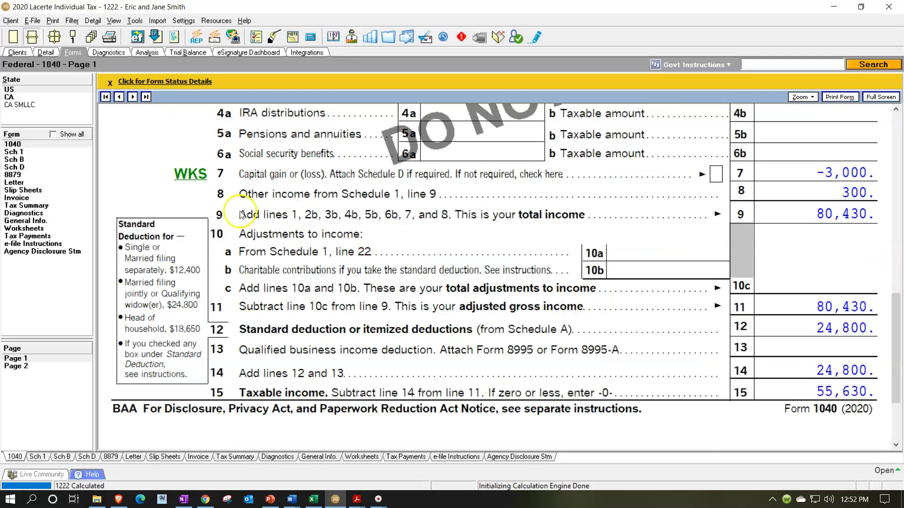
Step: From Schedule 1 line 8, jump to its inputs and open the W-2G Gambling Winnings screen
click(33, 153)
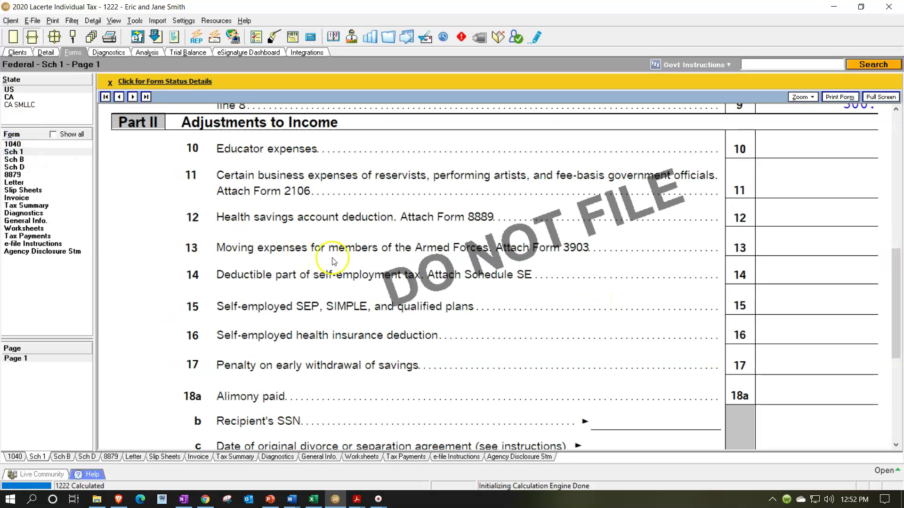
scroll(367, 266, down, 5)
scroll(372, 271, down, 2)
scroll(370, 269, up, 8)
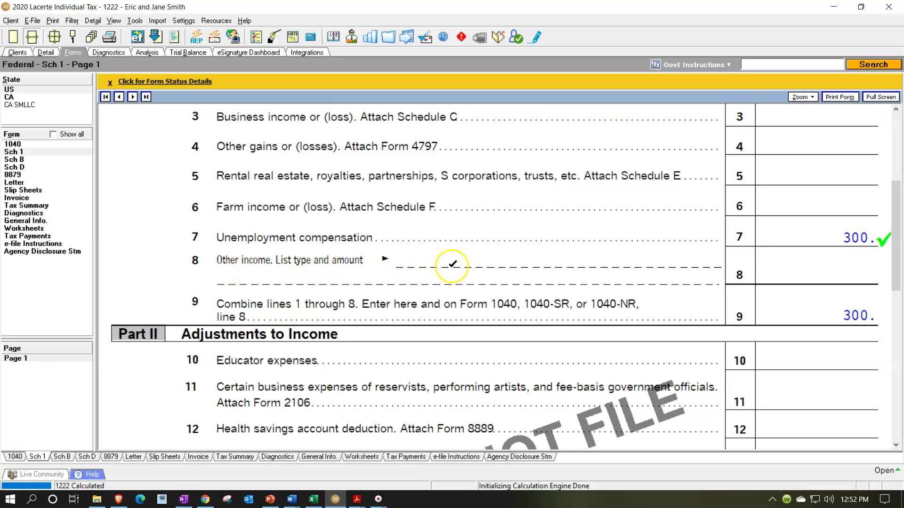
right_click(800, 273)
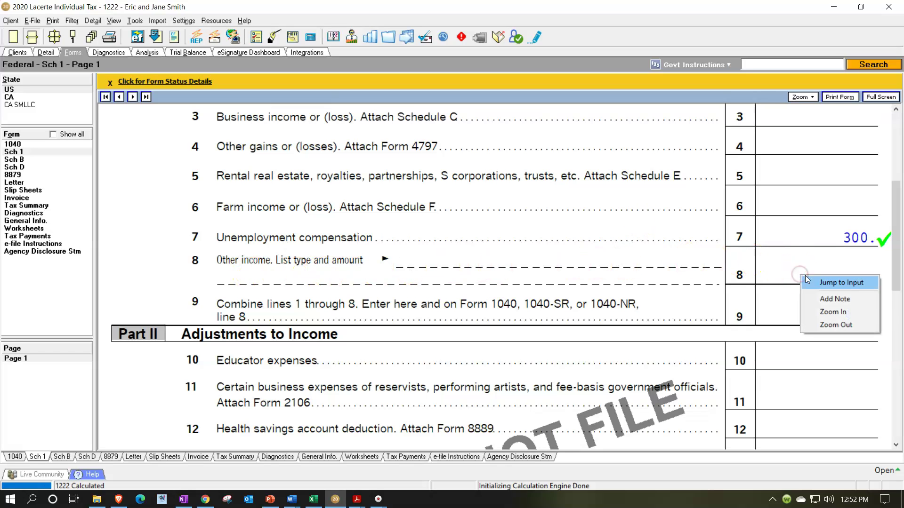
click(807, 279)
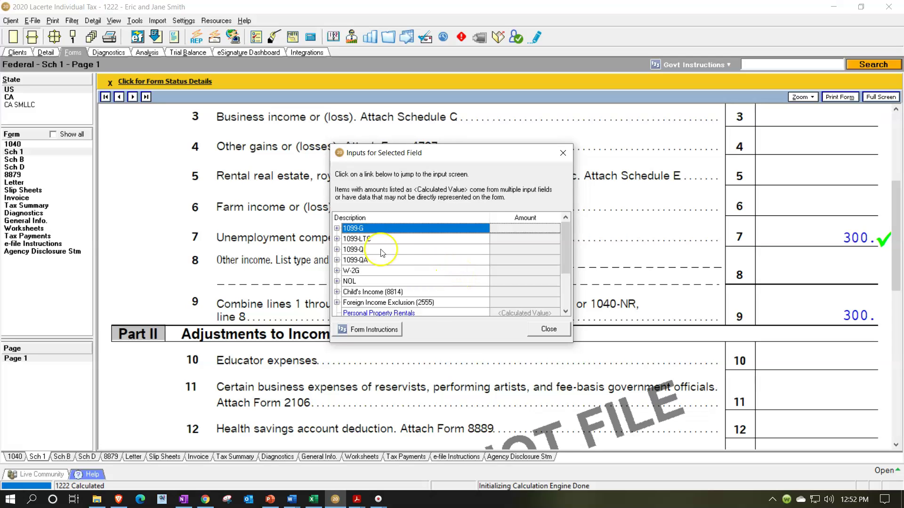
click(336, 229)
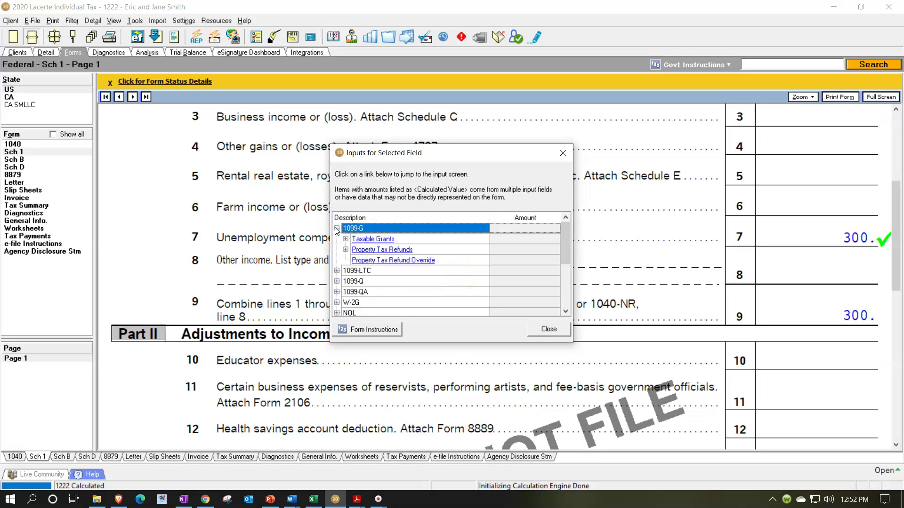
click(337, 302)
scroll(381, 284, down, 1)
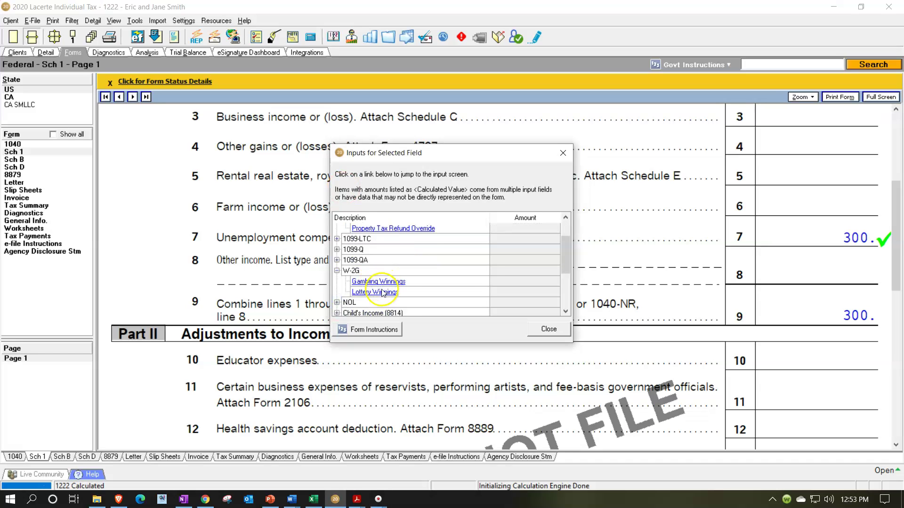
click(370, 283)
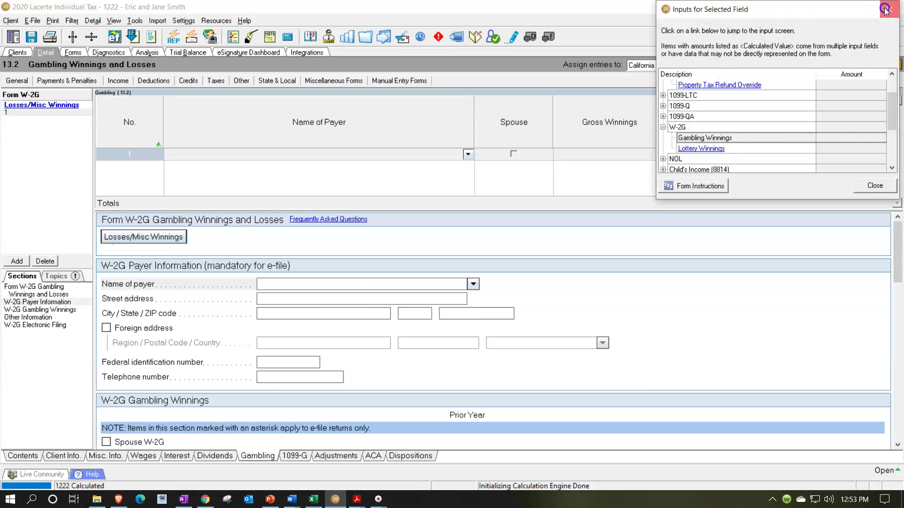
Step: Enter San Manuel Casino as the W-2G payer name, copied from w2g.pdf
click(888, 10)
mouse_move(353, 503)
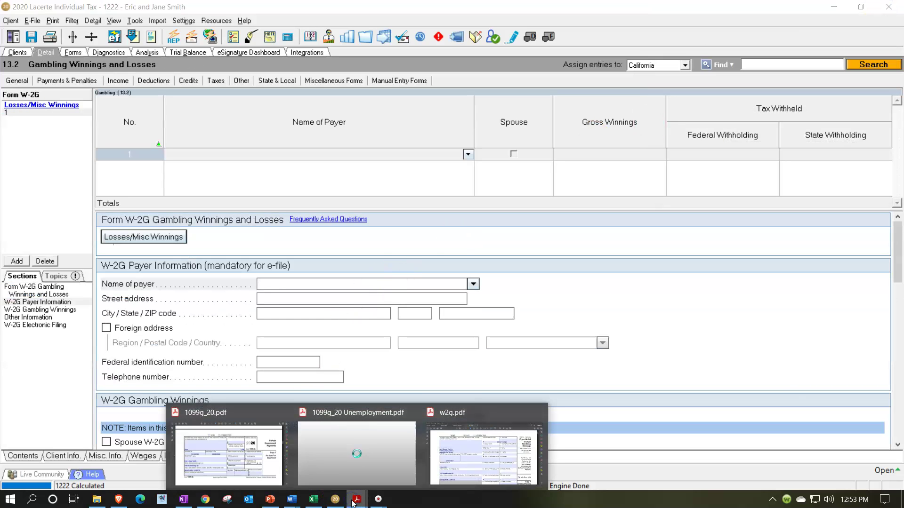
click(475, 468)
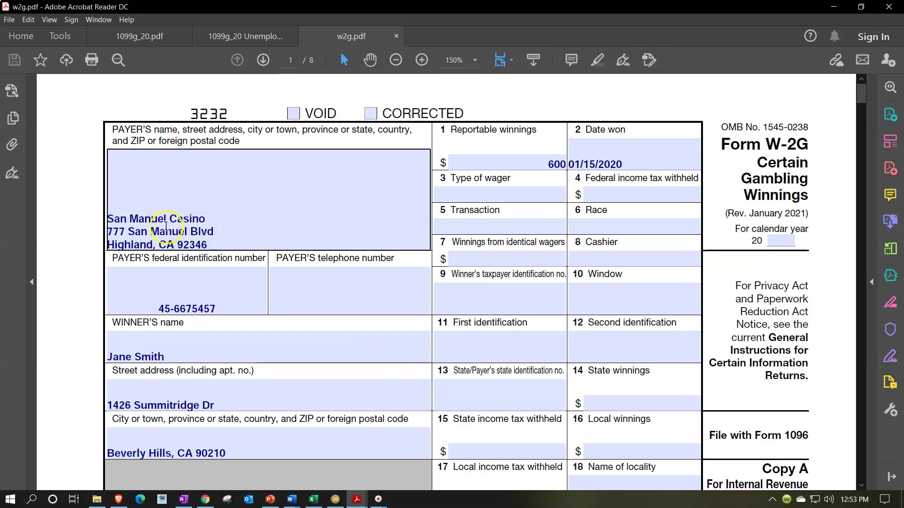
mouse_move(109, 219)
mouse_down()
mouse_move(207, 218)
mouse_move(110, 217)
mouse_up()
key(ctrl+c)
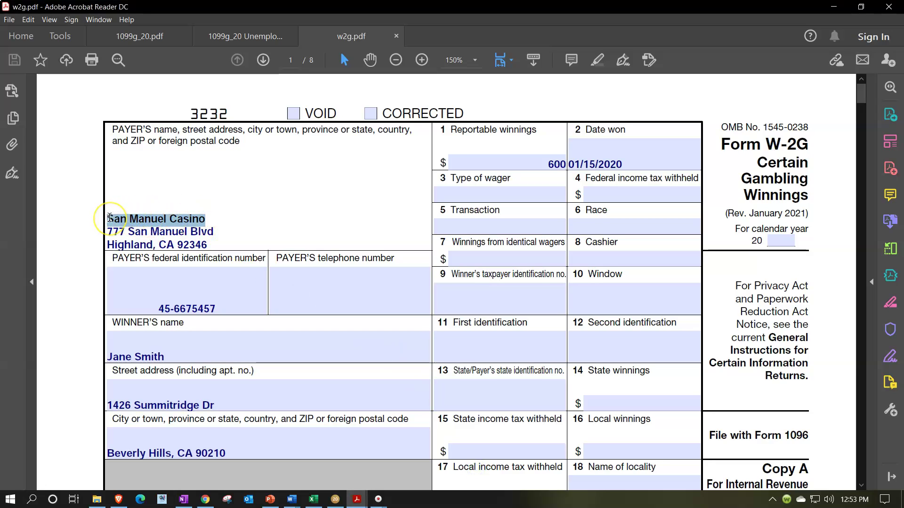
click(336, 500)
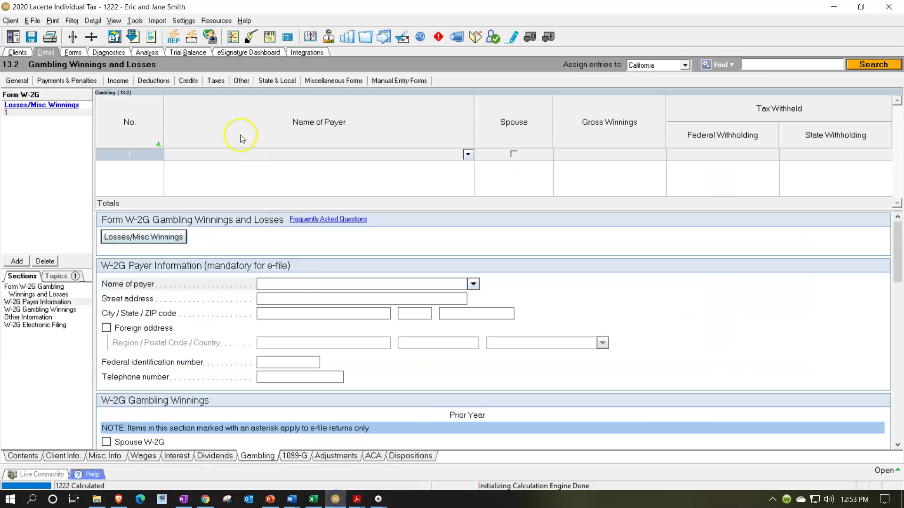
click(221, 154)
key(ctrl+v)
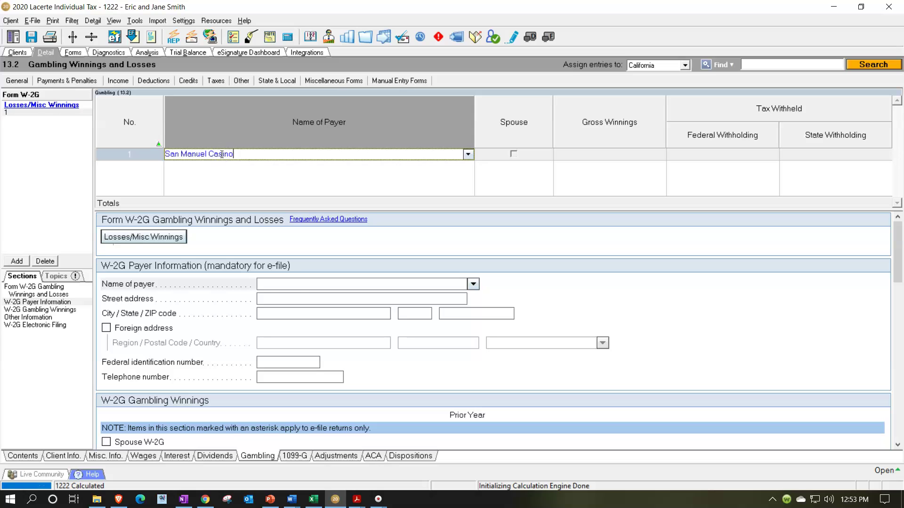
key(Tab)
key(Tab)
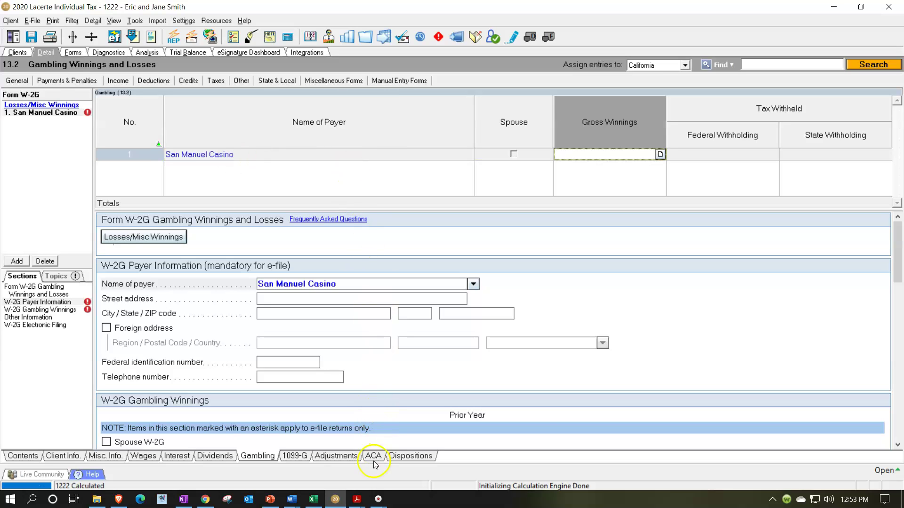
Step: Mark the W-2G as the spouse's and enter 600 gross winnings
mouse_move(342, 505)
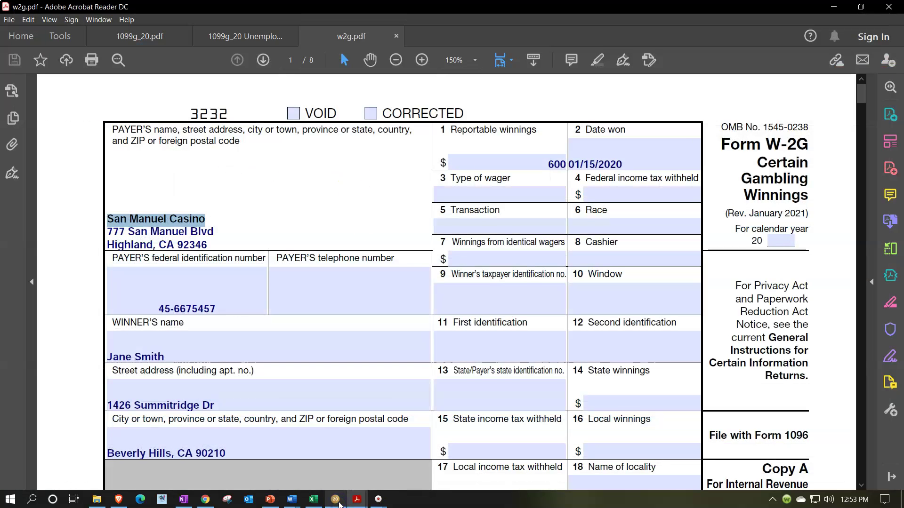
click(337, 500)
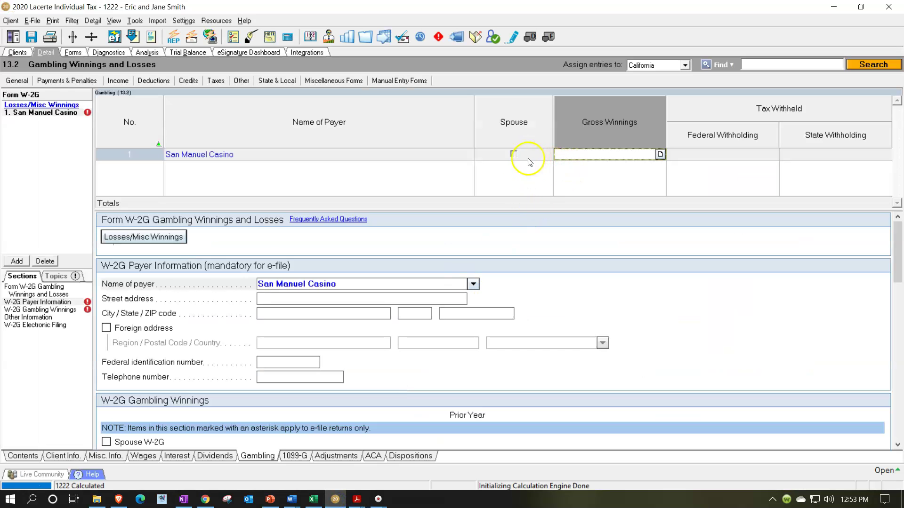
click(514, 154)
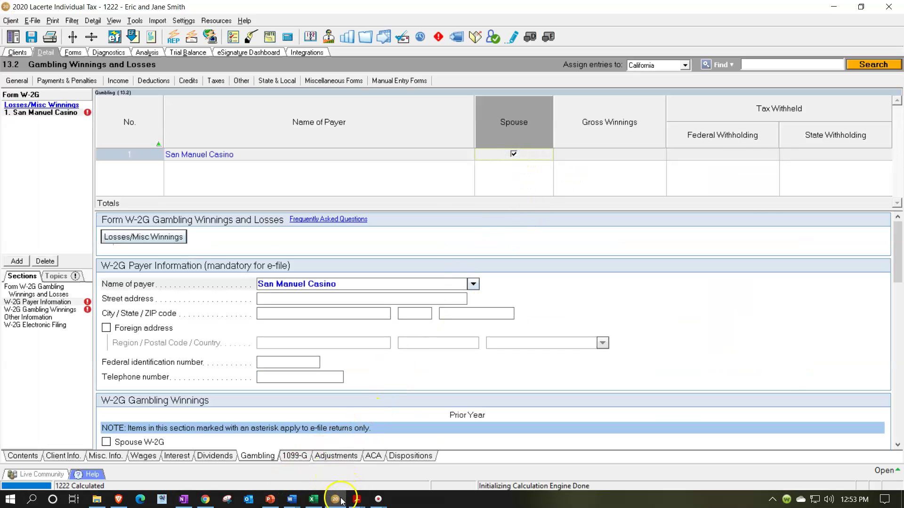
click(336, 500)
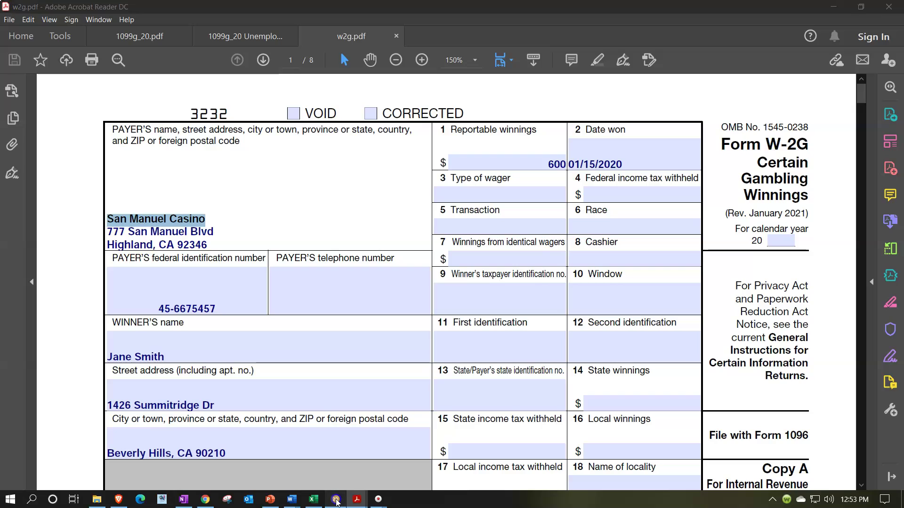
click(336, 500)
click(602, 155)
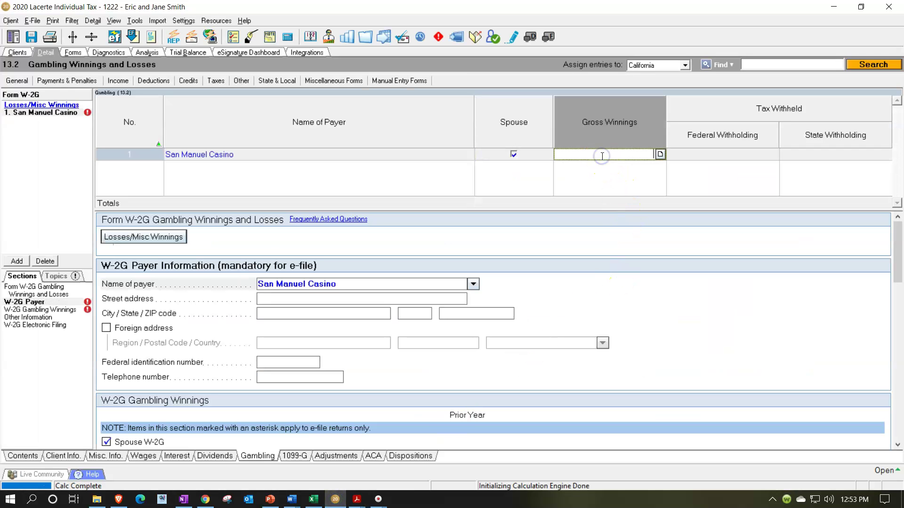
text(600)
key(Tab)
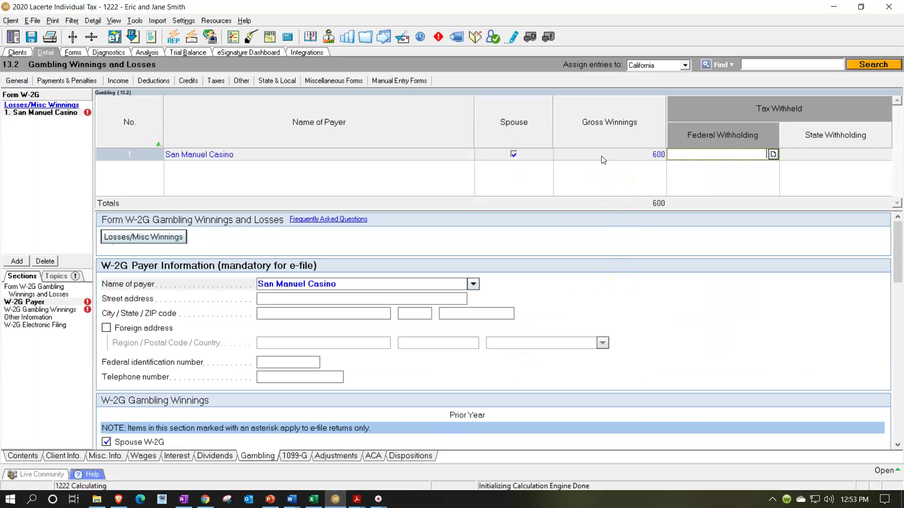
click(336, 500)
Step: Paste the payer street address 777 San Manuel Blvd from the W-2G PDF
drag(222, 230, 109, 233)
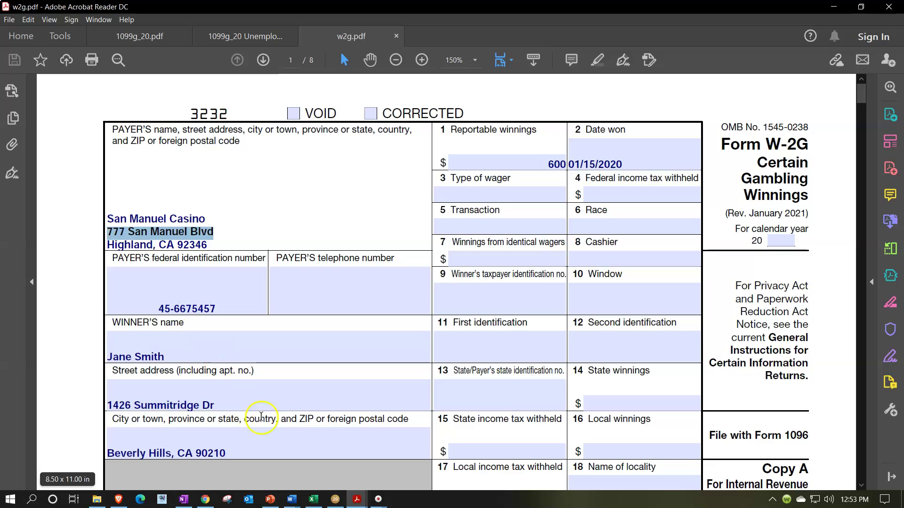
click(336, 498)
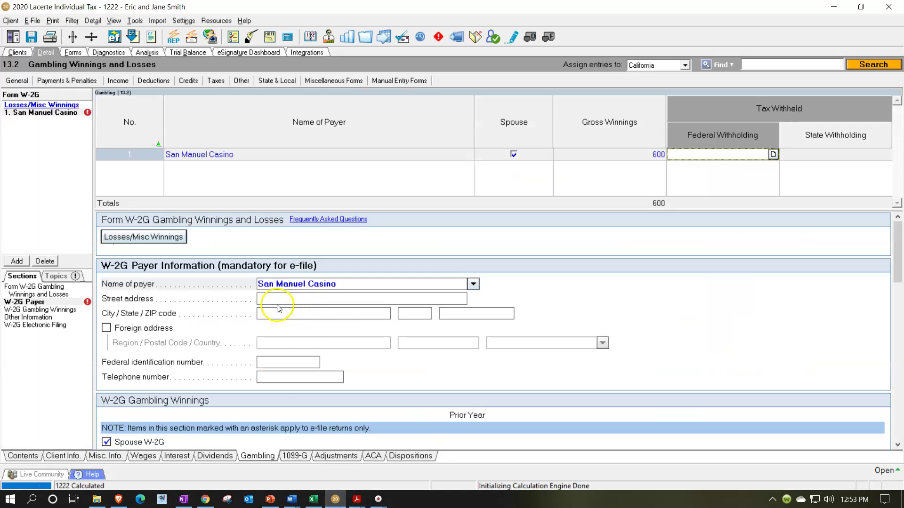
text(777 San Manuel Blvd)
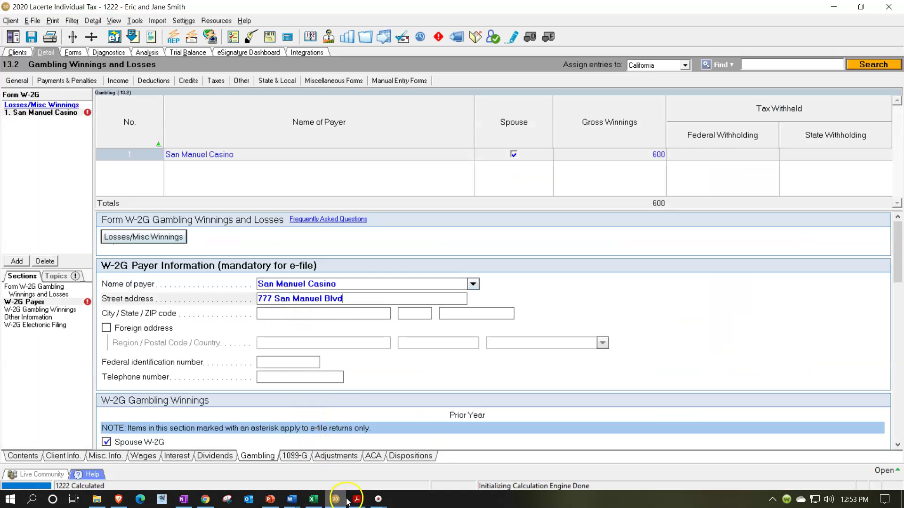
mouse_move(357, 499)
click(342, 404)
click(243, 451)
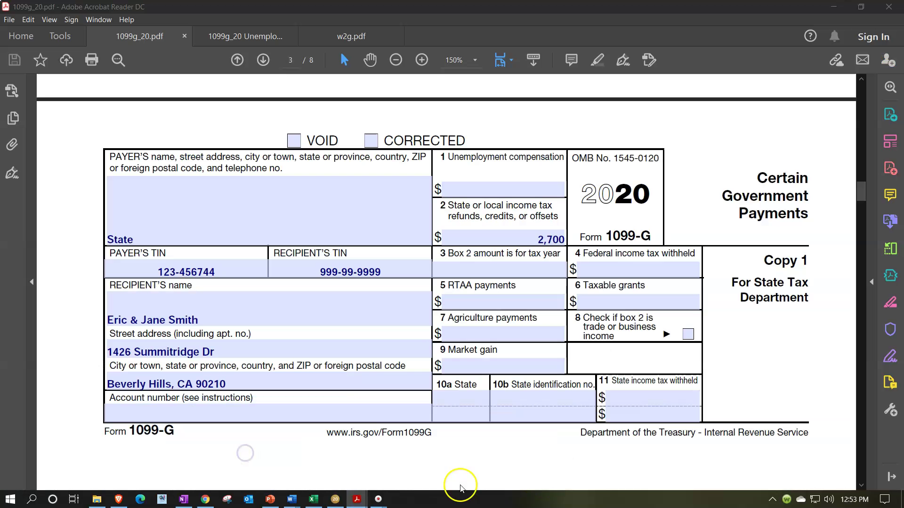
click(340, 41)
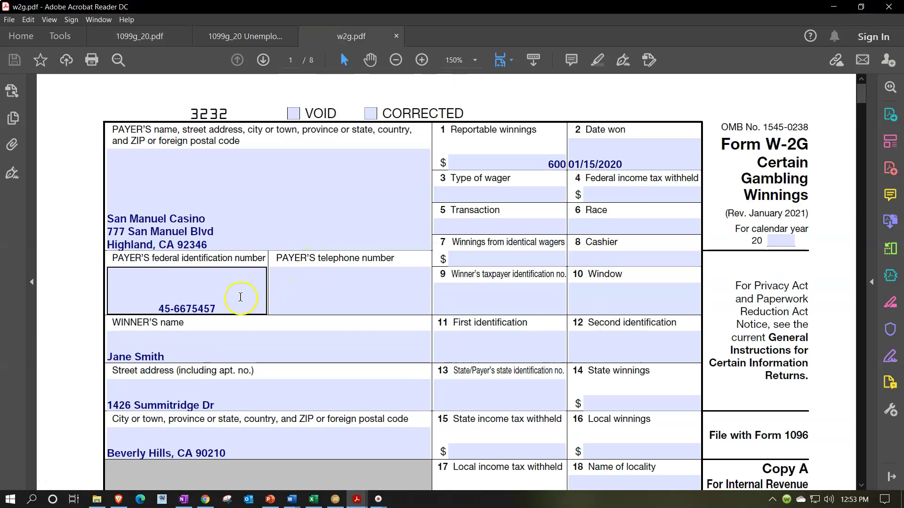
Step: Fill in the payer city Highland and state CA
click(151, 241)
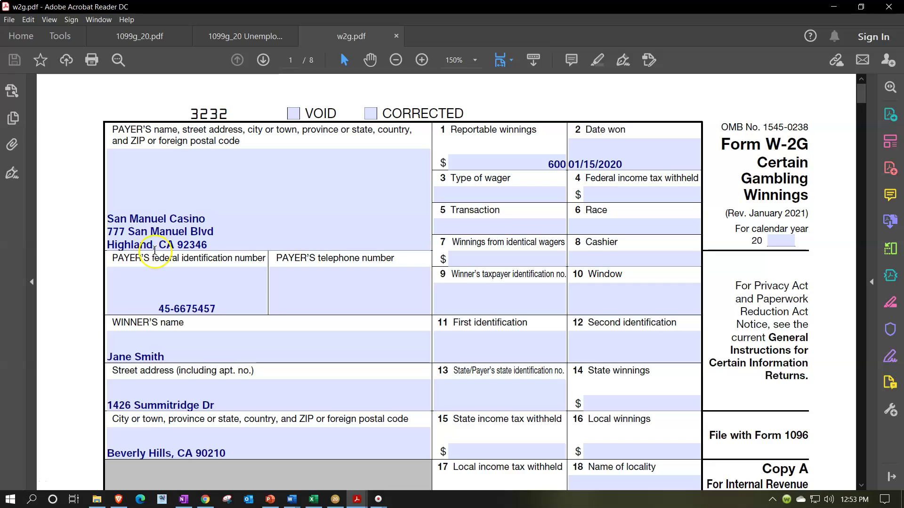
drag(155, 245, 109, 244)
key(ctrl+c)
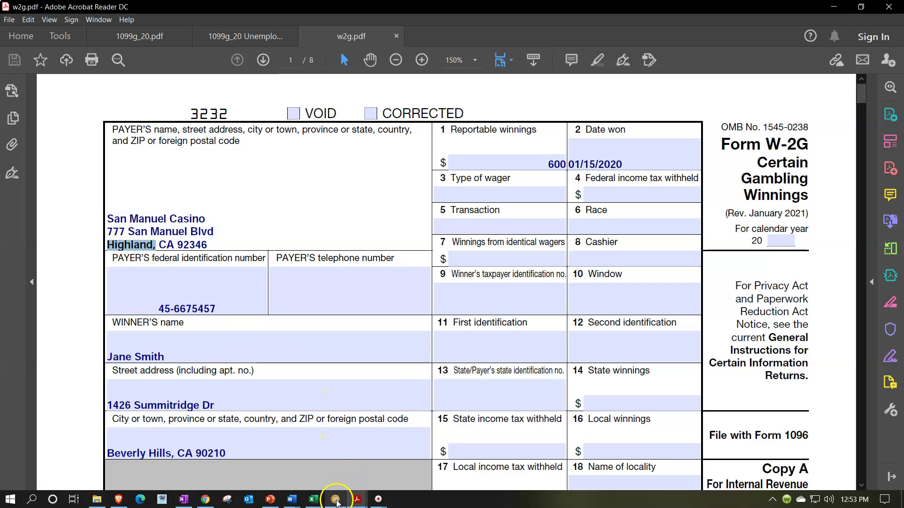
click(336, 499)
click(280, 313)
key(ctrl+v)
key(BackSpace)
key(Tab)
text(CA)
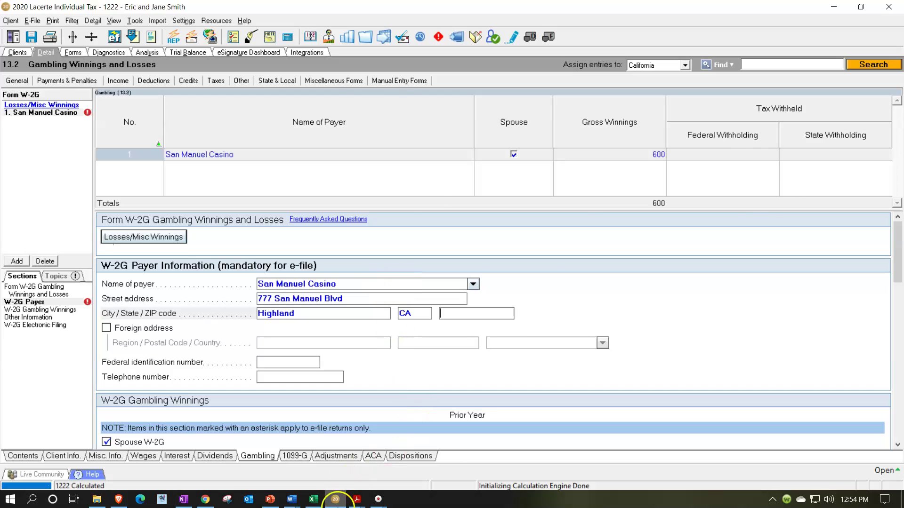
Step: Enter the payer ZIP code 92346 and the federal identification number
click(357, 499)
drag(208, 245, 177, 247)
key(ctrl+c)
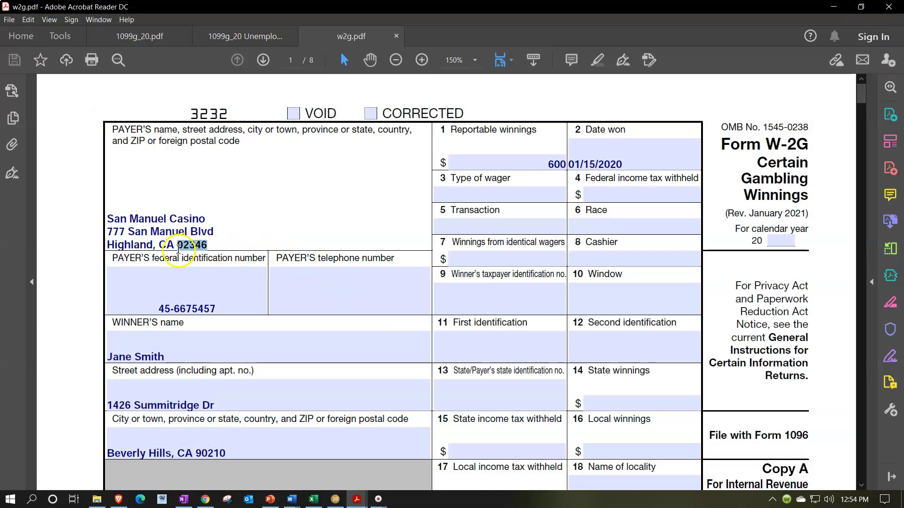
click(334, 499)
click(455, 308)
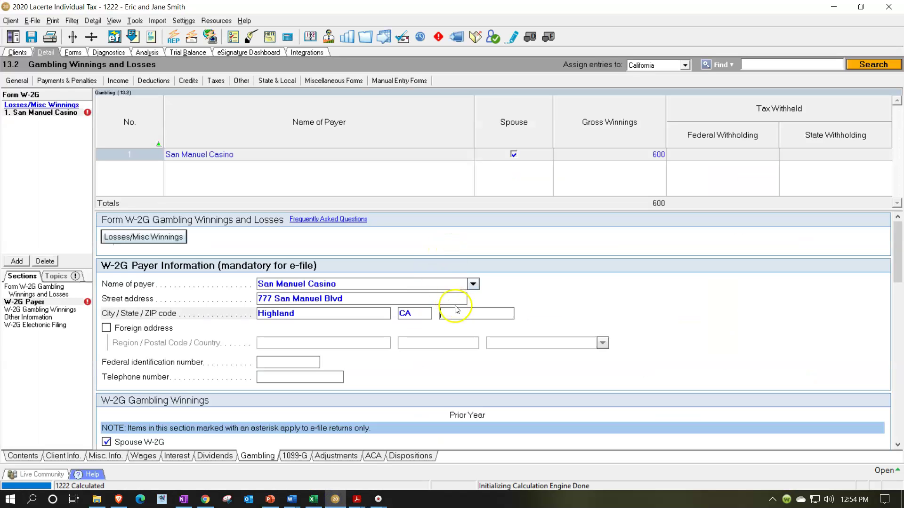
key(ctrl+v)
key(Tab)
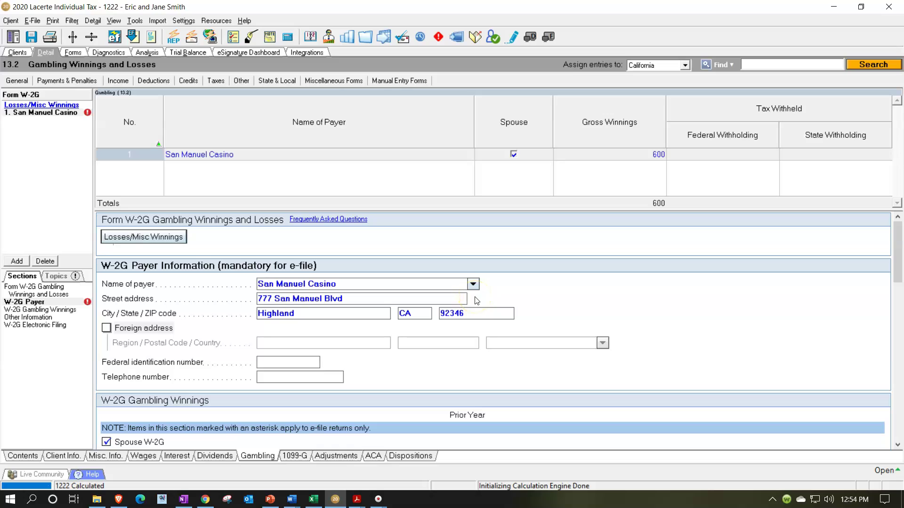
key(Tab)
key(Tab)
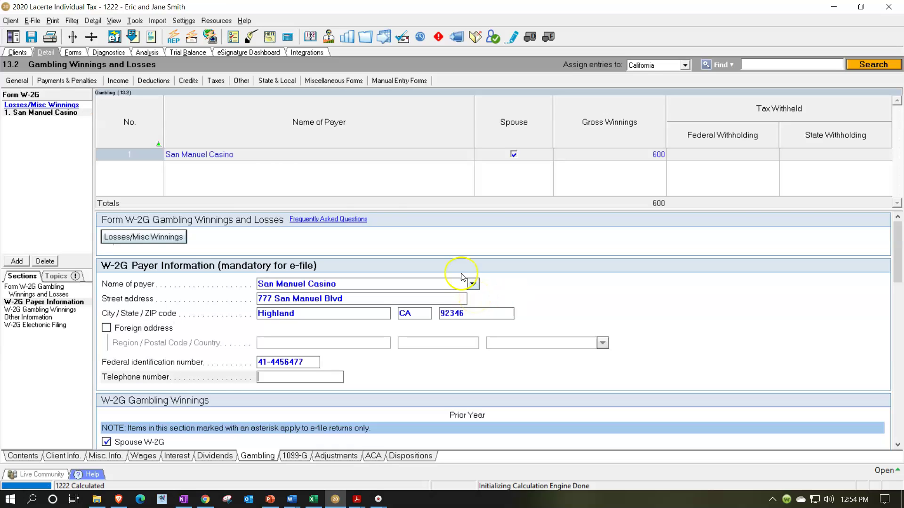
Step: Tick Schedule 1's 300 unemployment, then Form 1040 lines 1 through 4b (80,000 wages, interest, dividends)
click(74, 53)
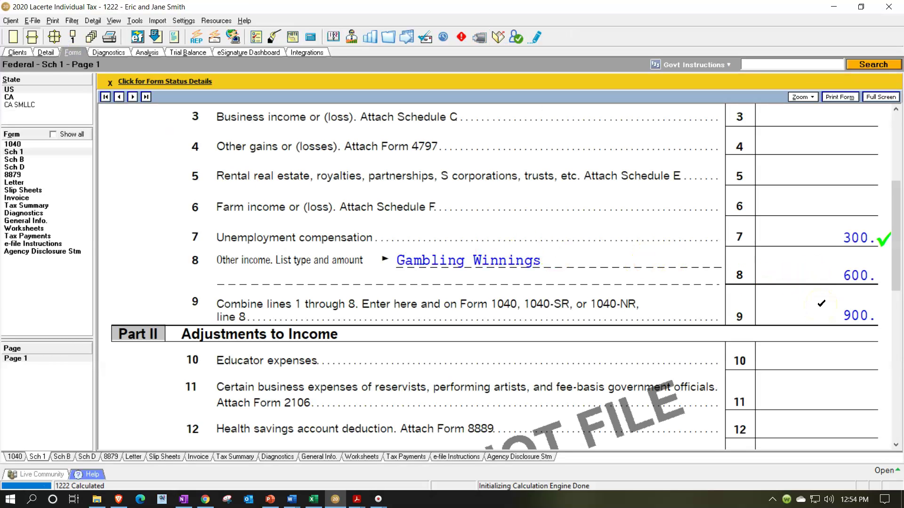
click(827, 237)
click(18, 145)
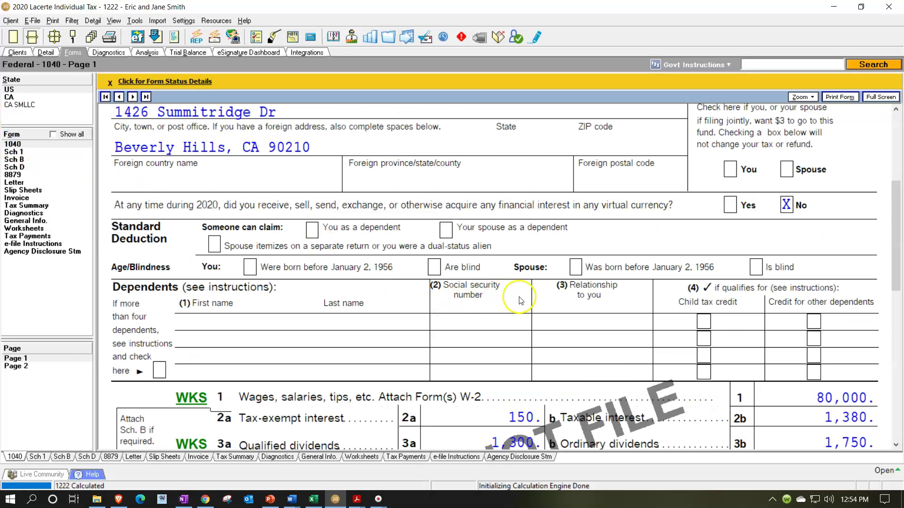
scroll(542, 300, down, 5)
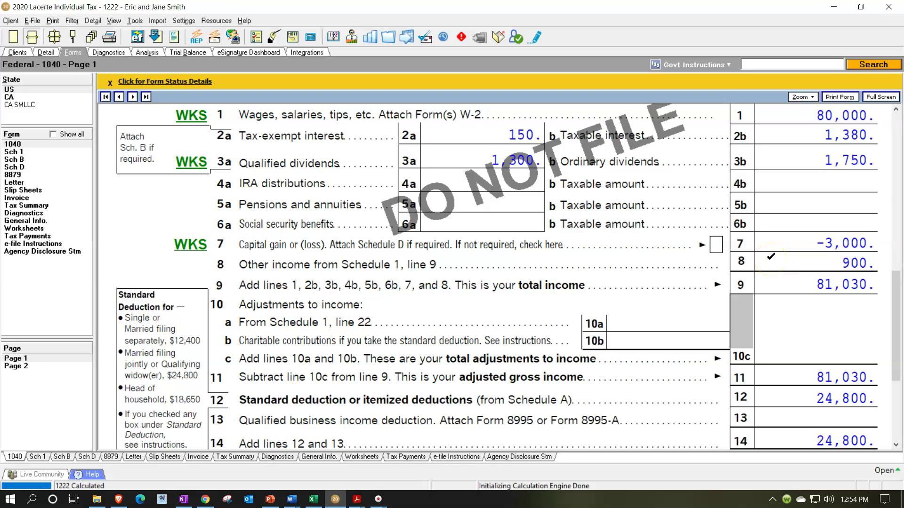
scroll(770, 257, up, 2)
click(770, 250)
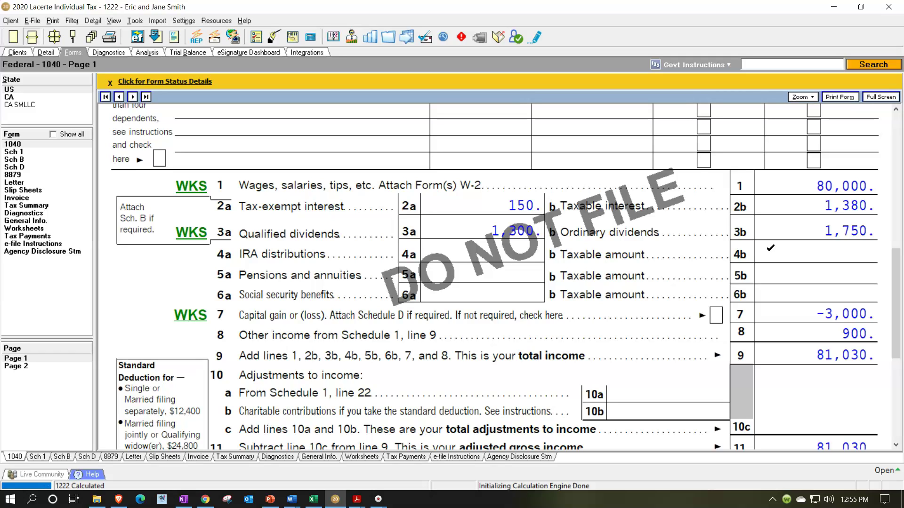
click(766, 186)
click(771, 204)
click(489, 200)
click(821, 232)
click(479, 229)
Step: Tick Form 1040 lines 7-15: -3,000 capital loss, 900 other income, 81,030 total, 56,230 taxable
scroll(780, 281, down, 3)
click(779, 260)
click(780, 243)
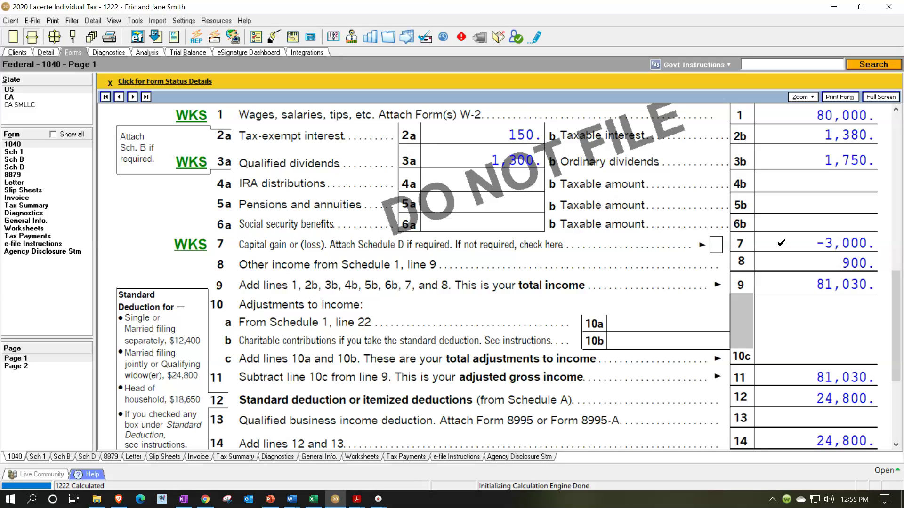
click(779, 259)
scroll(779, 258, down, 3)
click(783, 232)
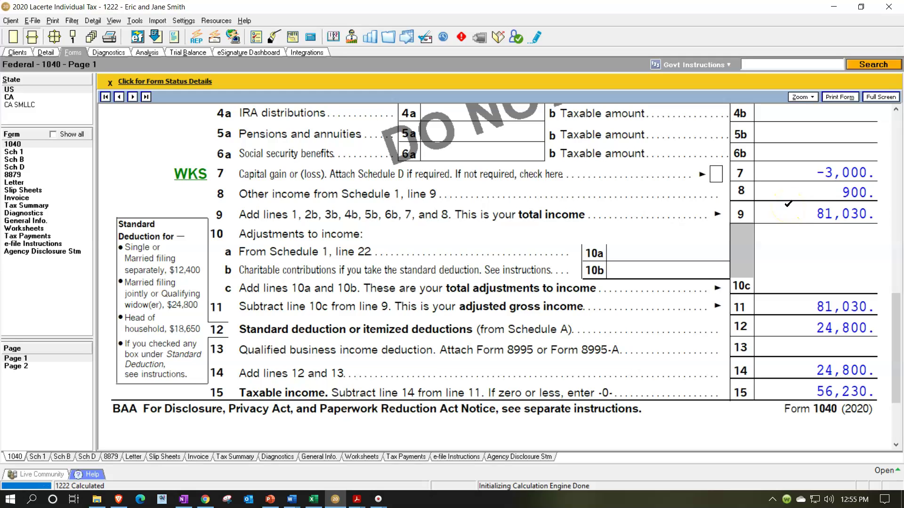
click(800, 285)
scroll(797, 296, down, 3)
click(793, 253)
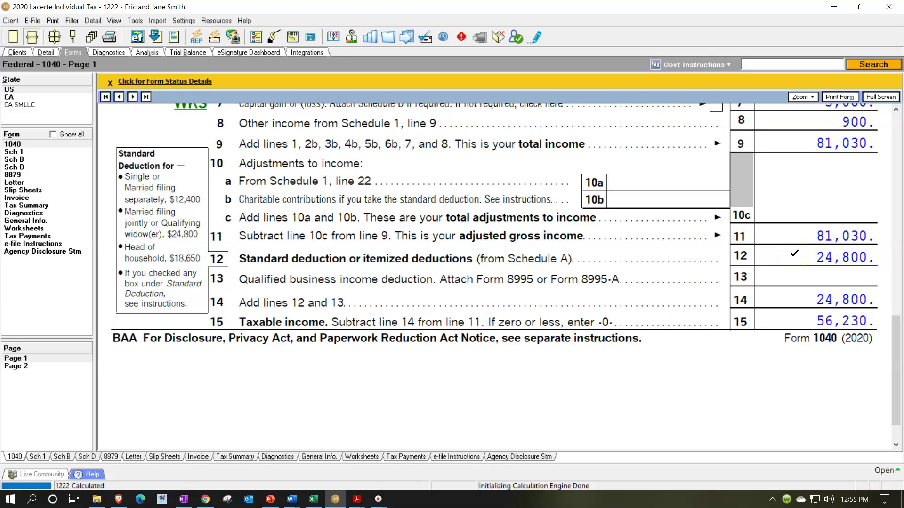
click(800, 320)
Step: On Form 1040 page 2, tick the 6,196 tax on line 16 and check the 1,804 refund
click(50, 366)
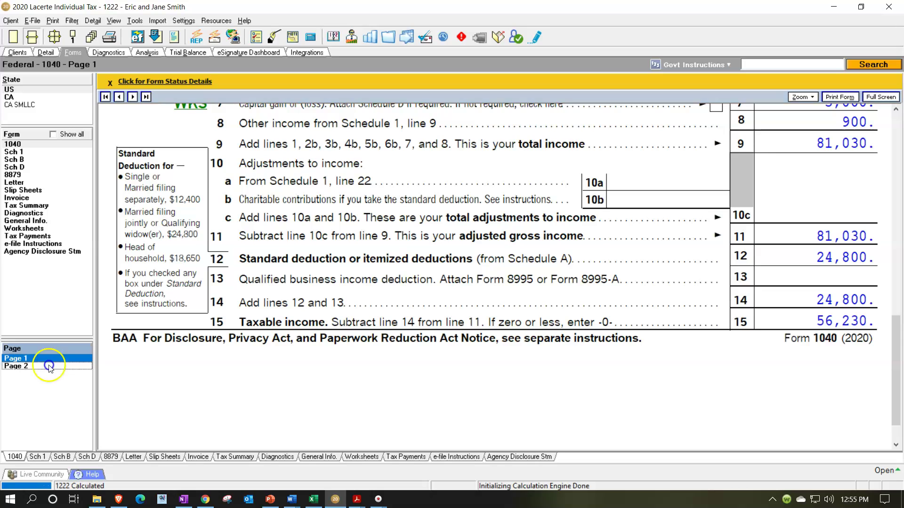
scroll(490, 248, up, 5)
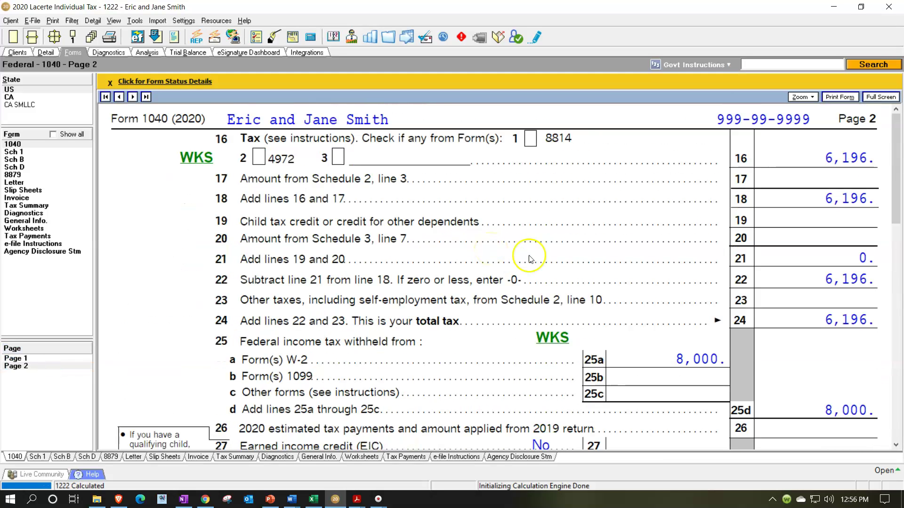
click(782, 155)
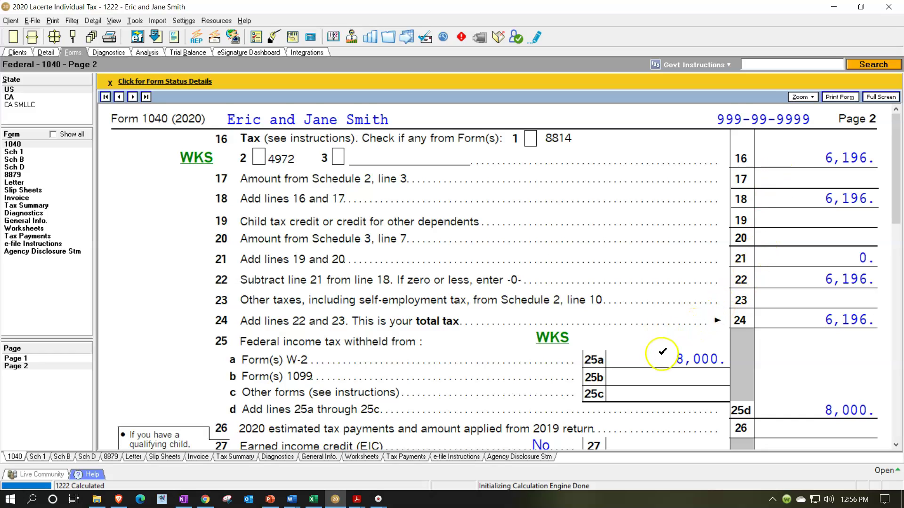
scroll(662, 352, down, 3)
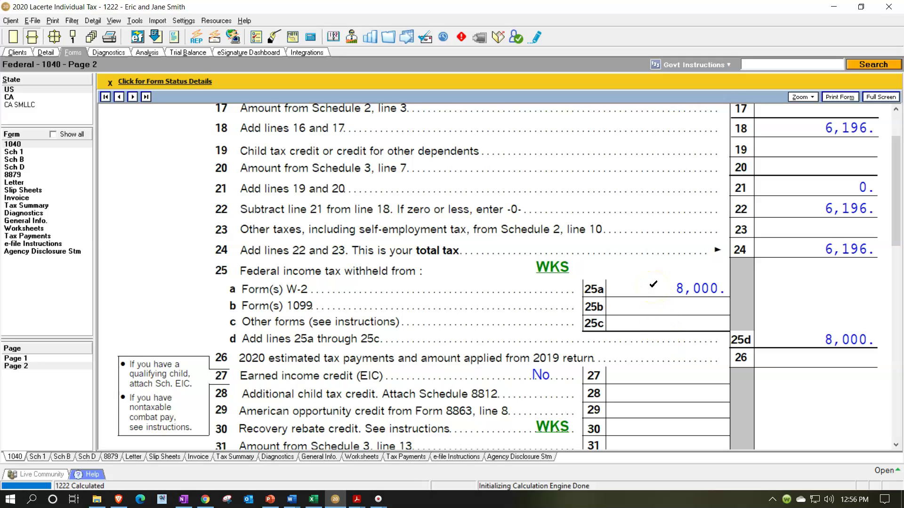
scroll(654, 283, down, 6)
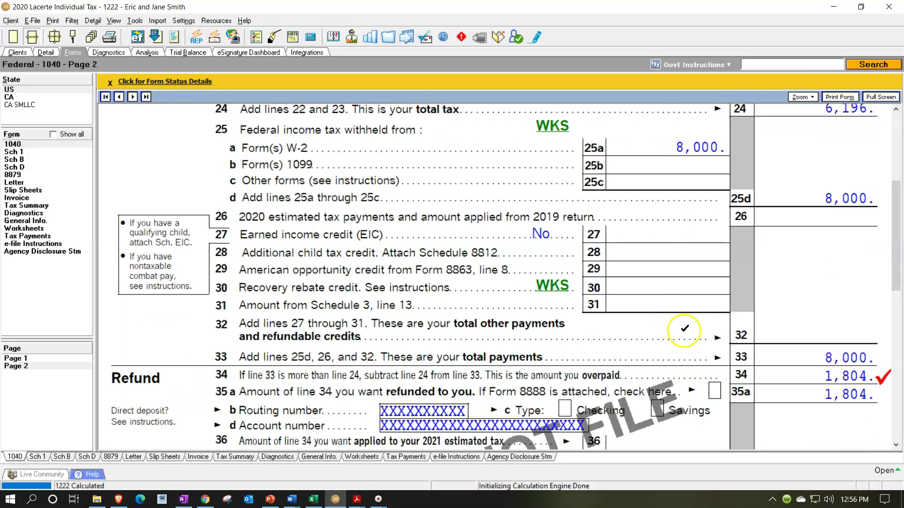